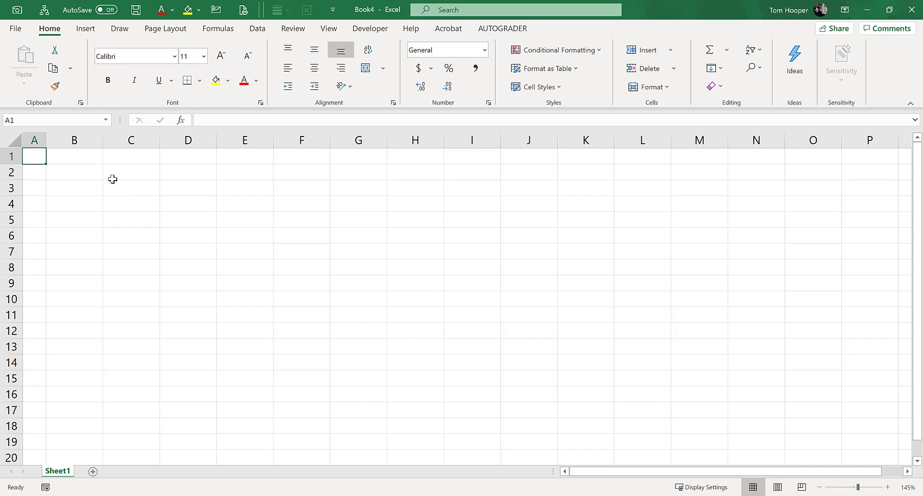
- Paste the copied name list with its header starting at cell B9, and widen column B
left_click(96, 170)
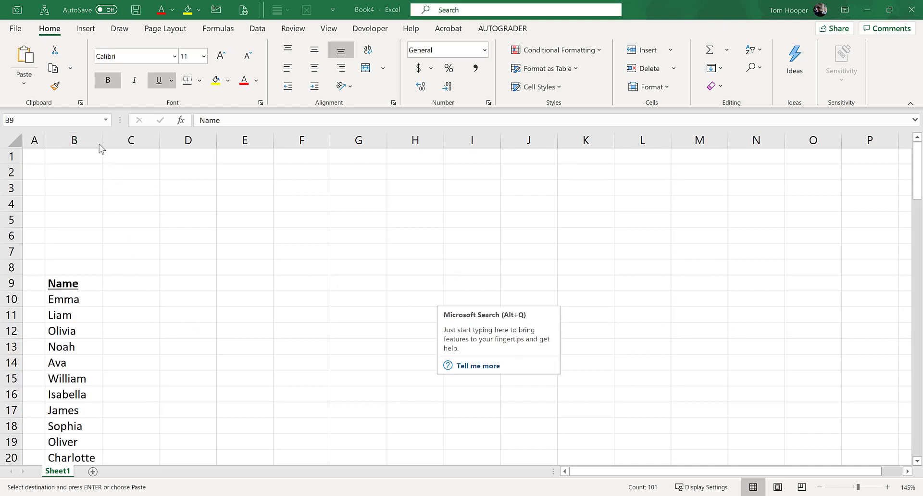
key("ctrl+v")
left_click_drag(103, 142, 154, 142)
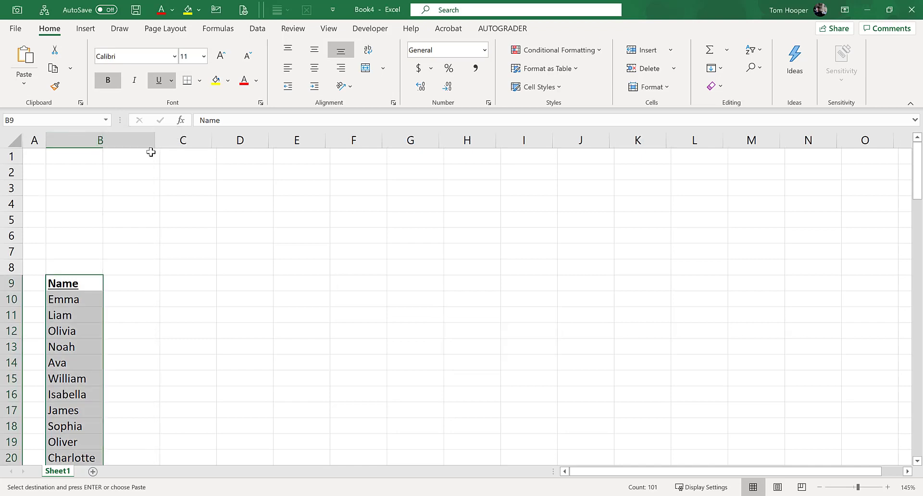
- Label cell B2 "Random number:" and enter the formula =RAND() in C2
left_click(131, 174)
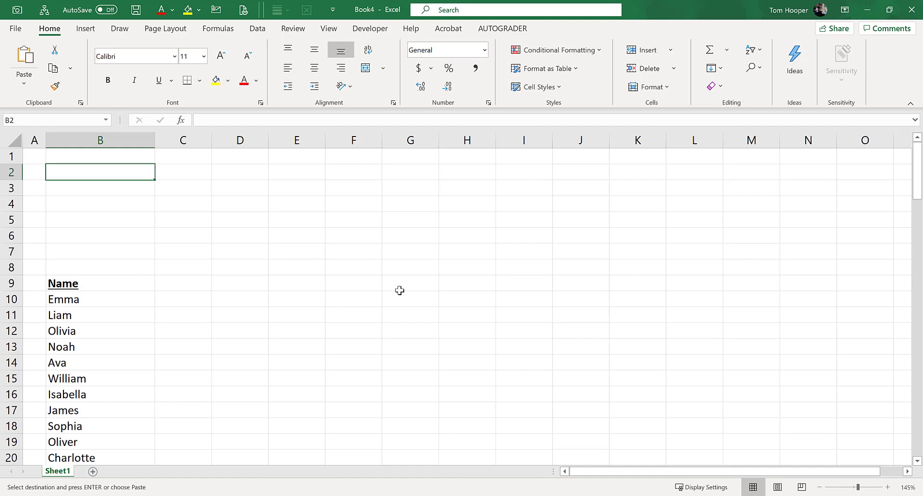
type("Rand")
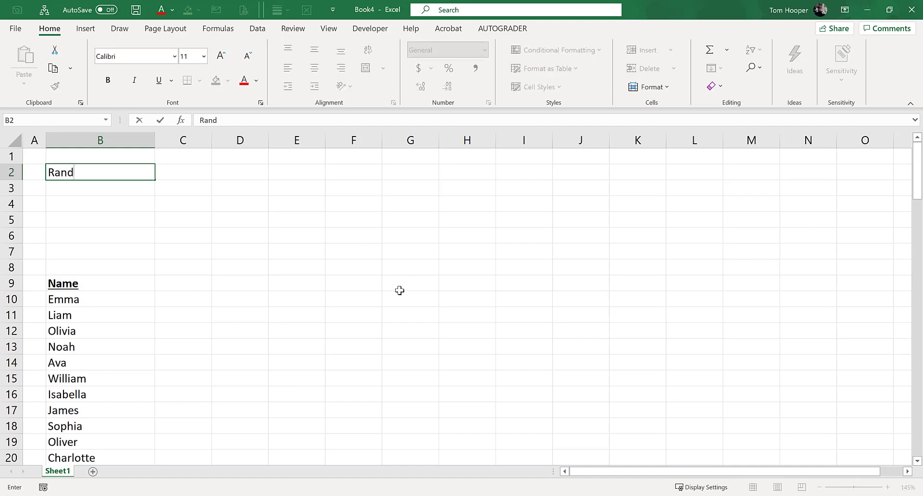
type("om number:")
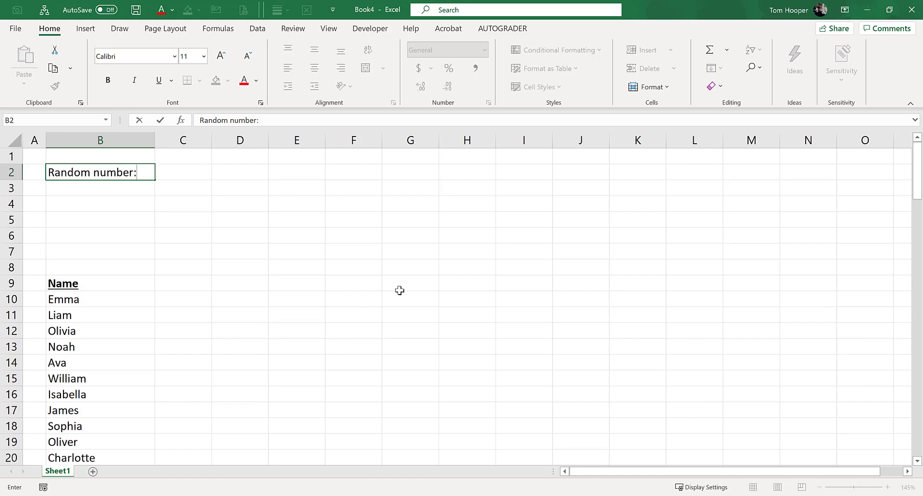
key("Tab")
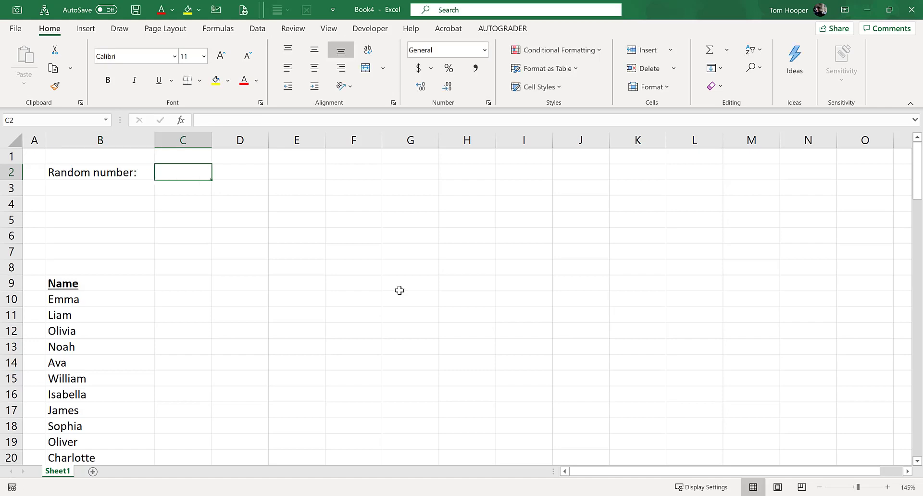
type("=r")
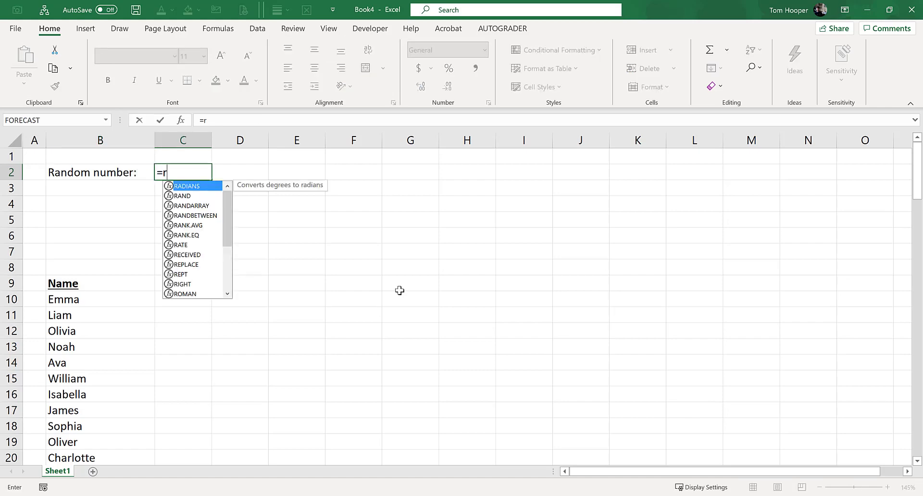
type("and()")
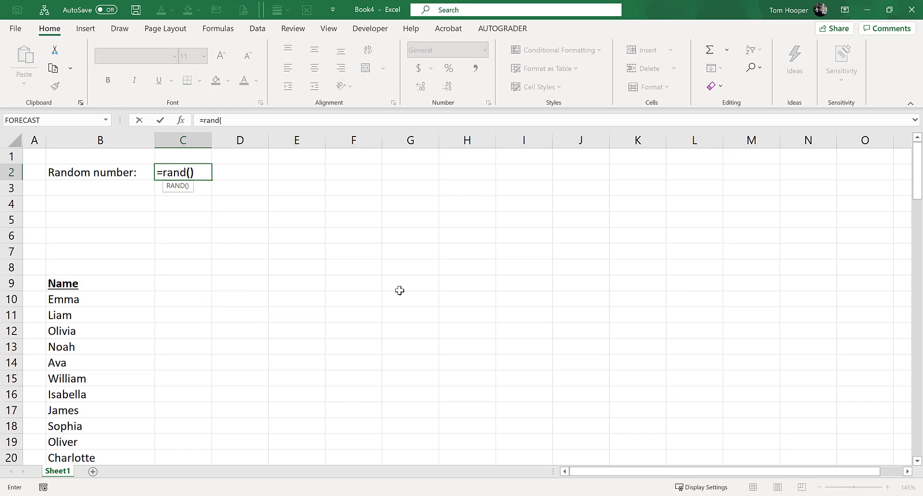
key("Tab")
- Show the formula of C2 as text in D2 with =FORMULATEXT(C2)
type("=formulatext(")
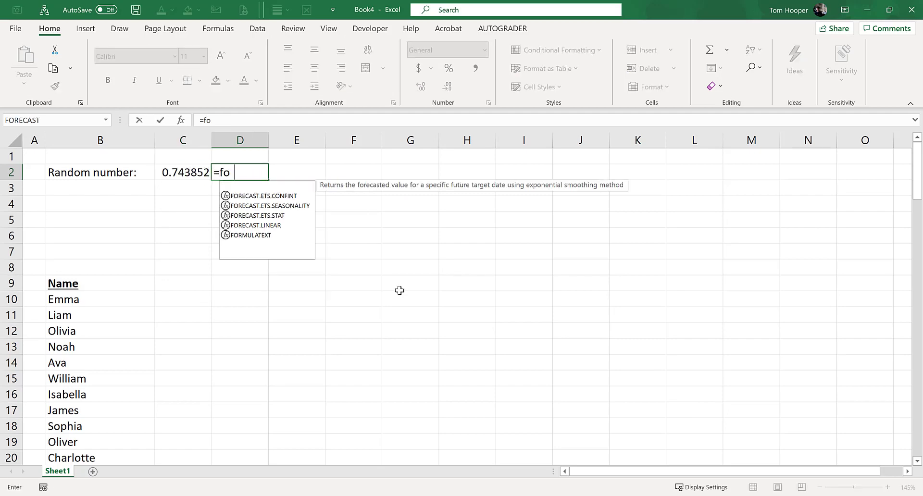
key("Left")
key("Return")
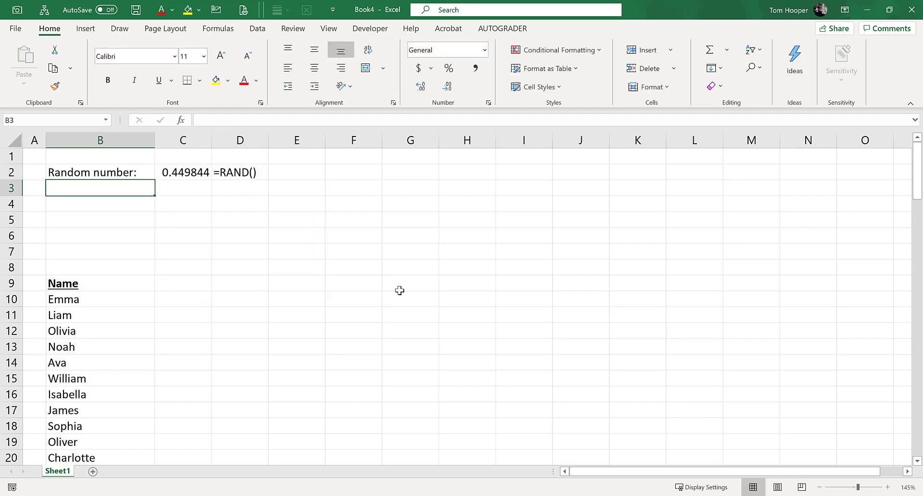
- Examine the FORMULATEXT formula in D2 and the cell it refers to
key("Up")
key("Right")
key("Right")
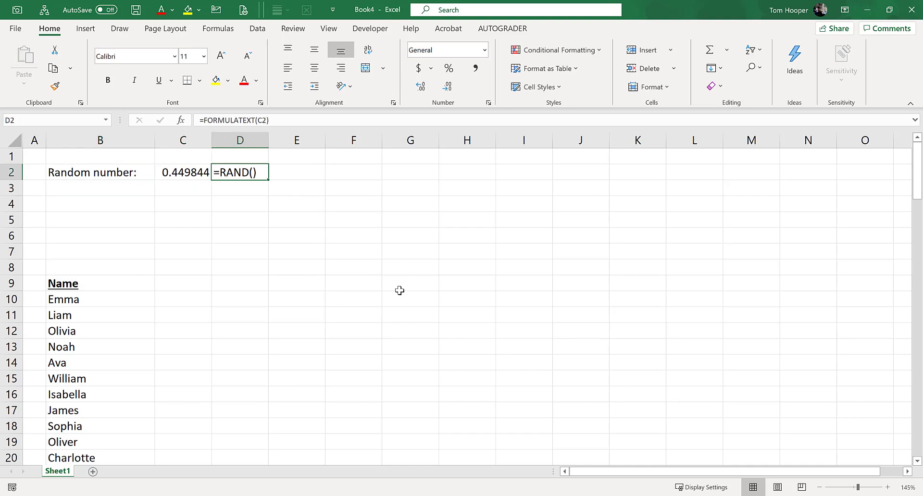
key("F2")
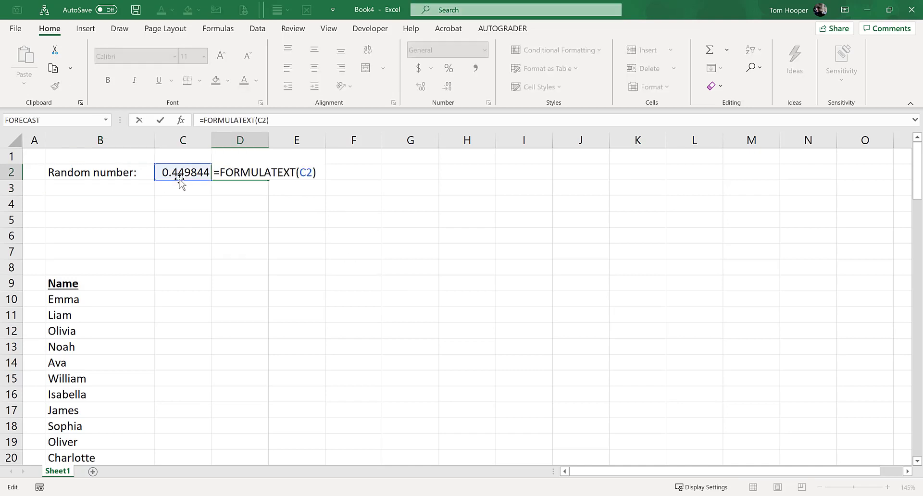
key("Return")
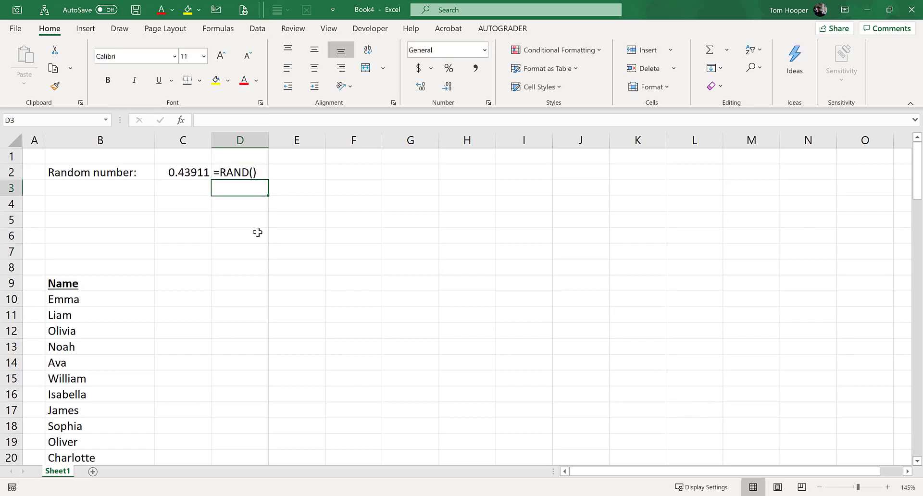
key("Up")
key("F2")
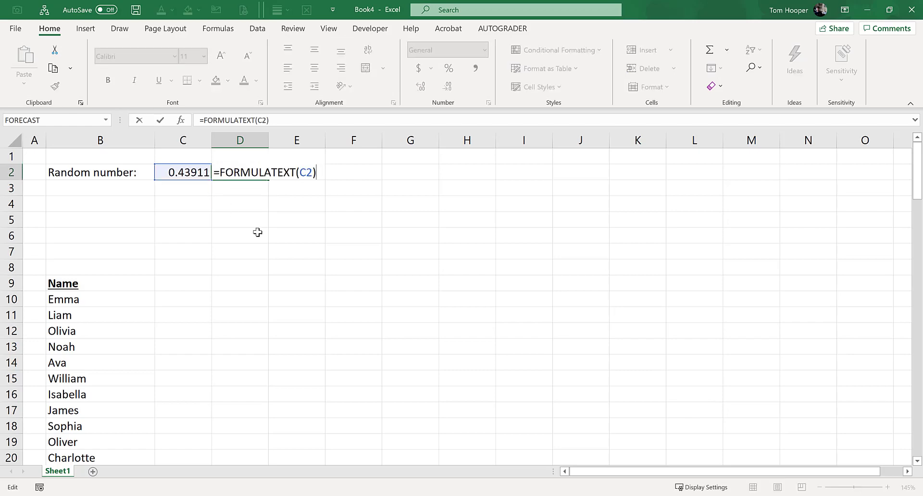
key("Return")
- Label cell B3 "times 100"
key("Left")
key("Left")
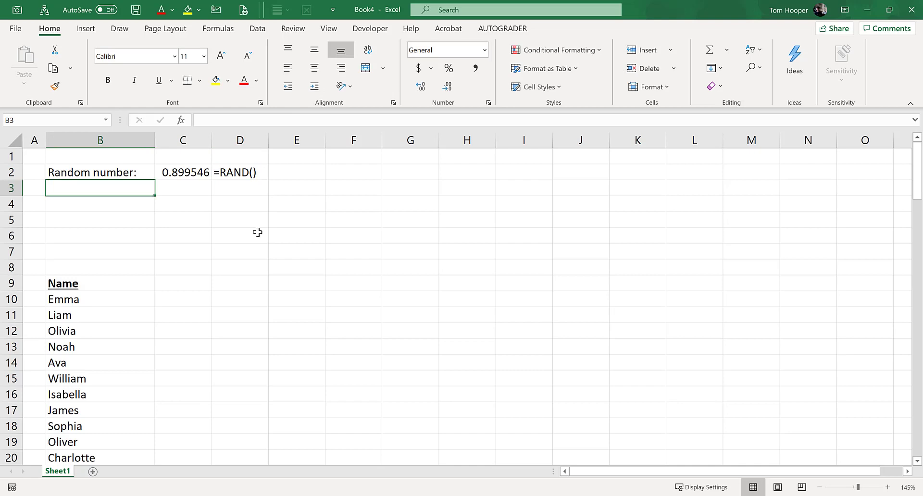
type("times 100")
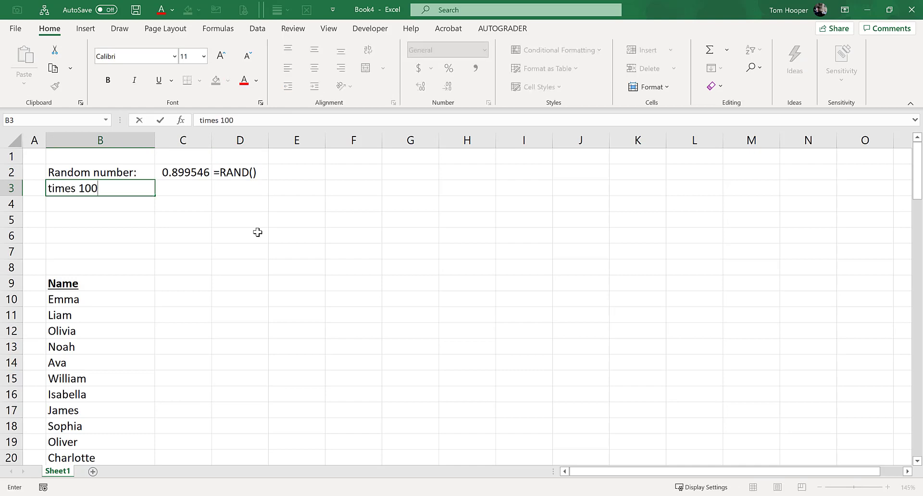
key("Return")
key("Up")
- Enter the formula =C2*100 in C3 to multiply the random number by 100
key("Right")
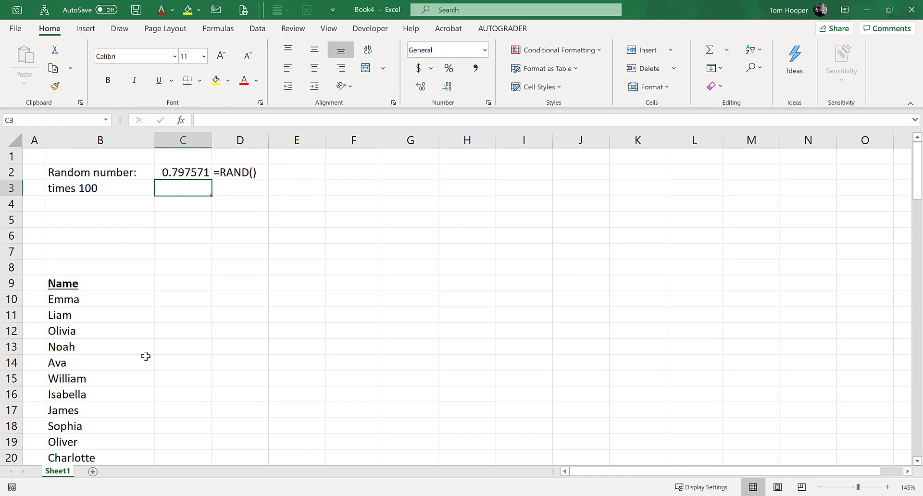
left_click(185, 174)
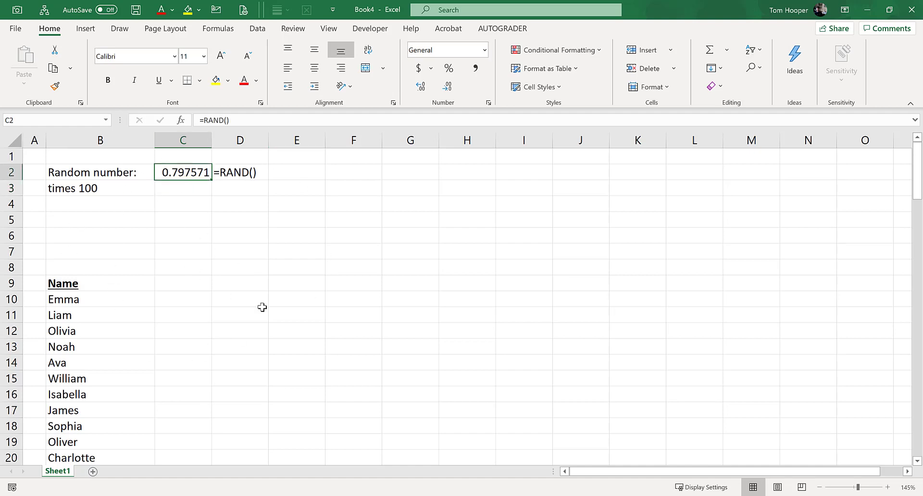
left_click(182, 187)
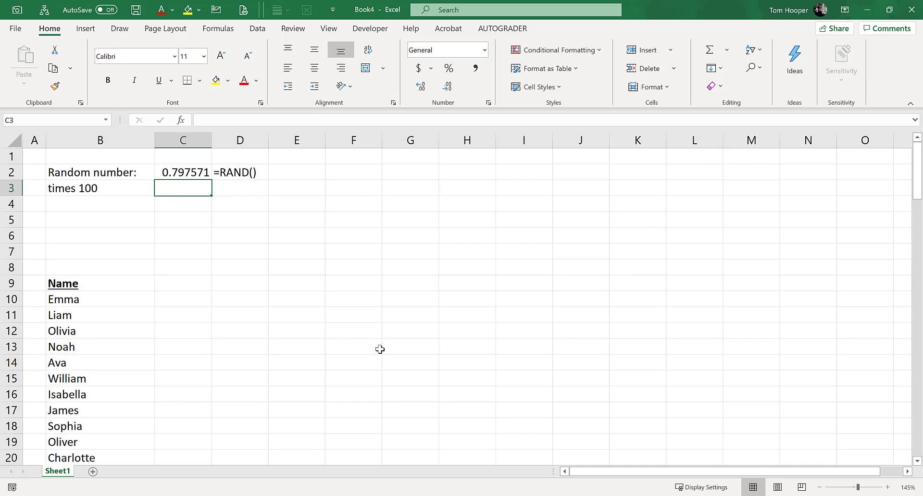
type("=")
key("Up")
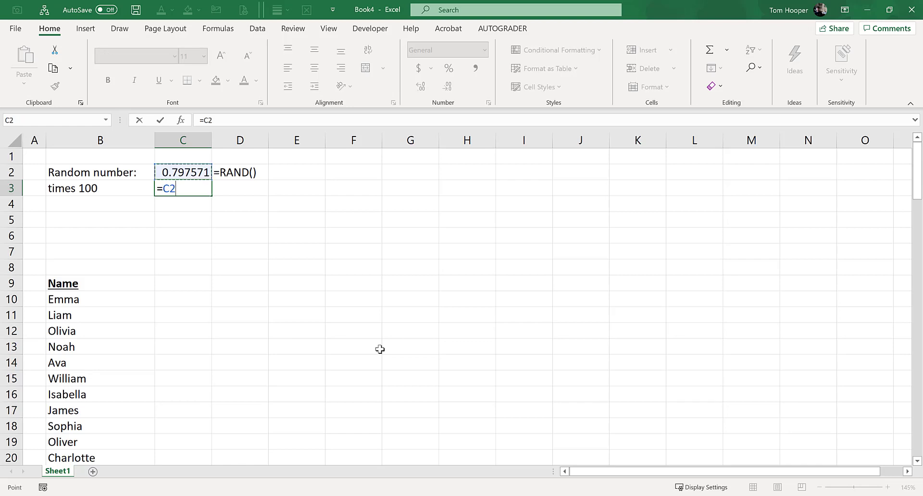
type("*100")
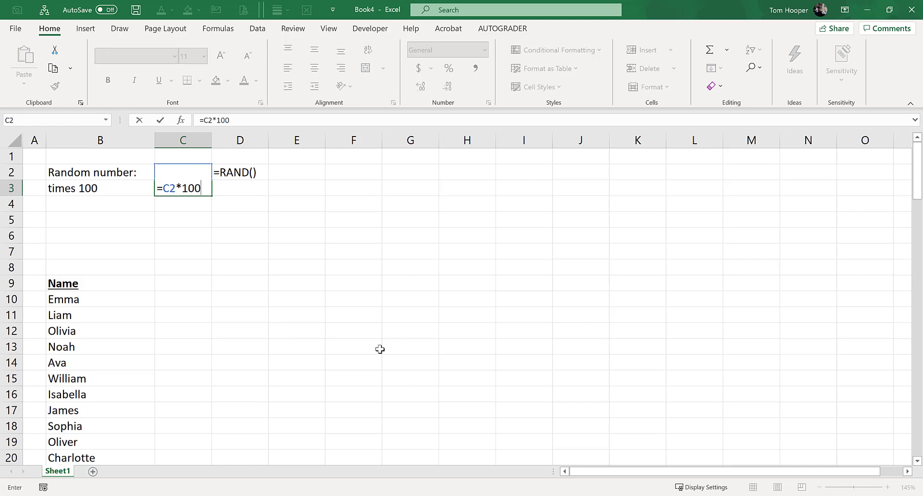
key("Return")
key("Up")
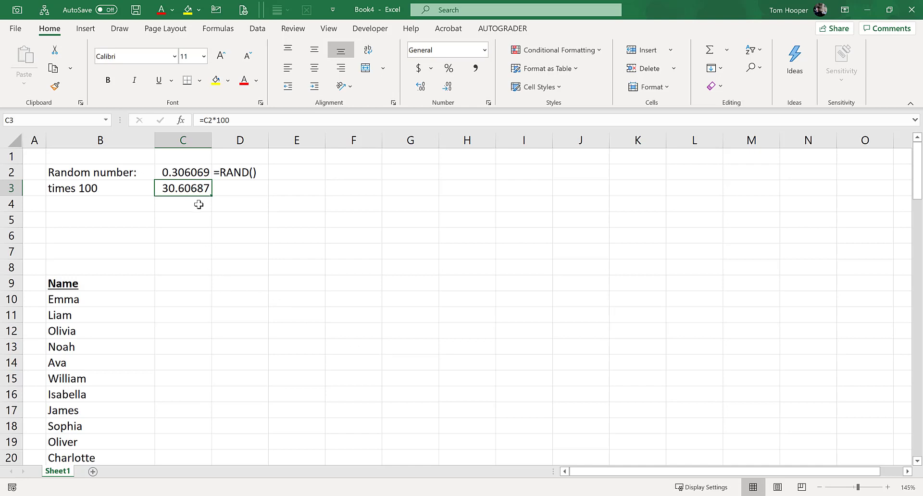
- Label cell B4 "truncated"
left_click(101, 202)
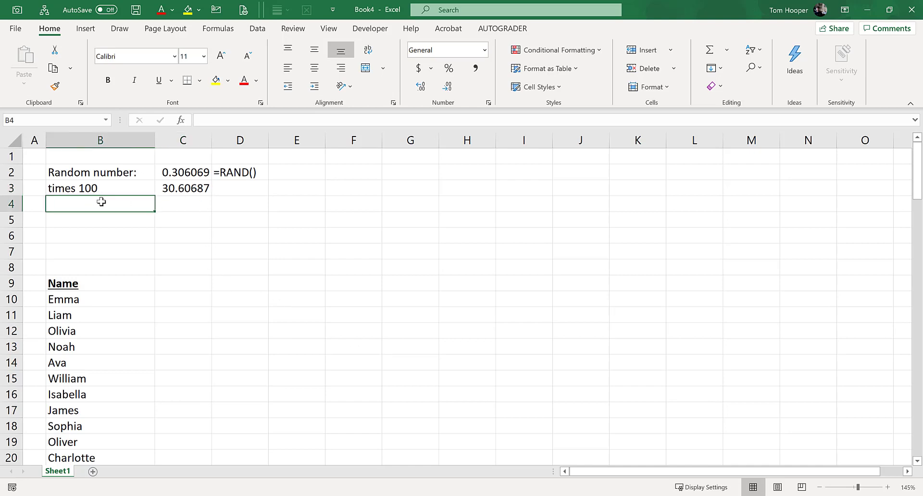
type("tranc")
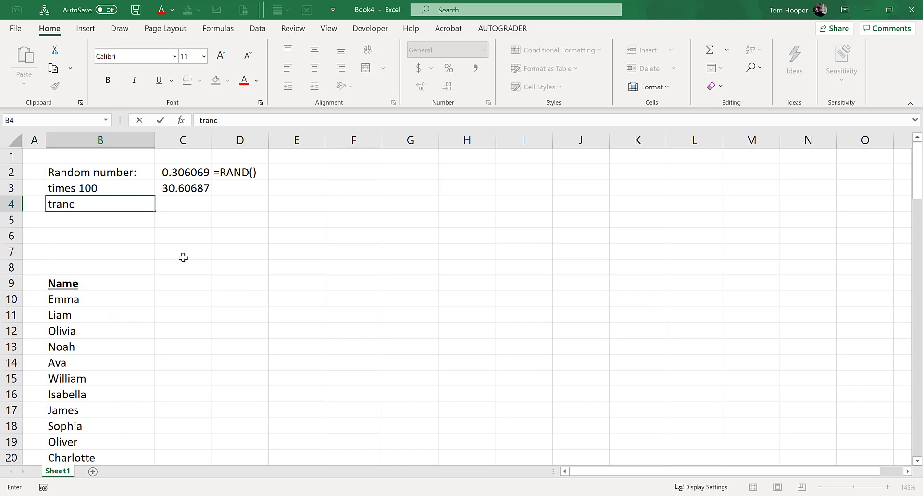
key("BackSpace")
key("BackSpace")
key("BackSpace")
type("uncated")
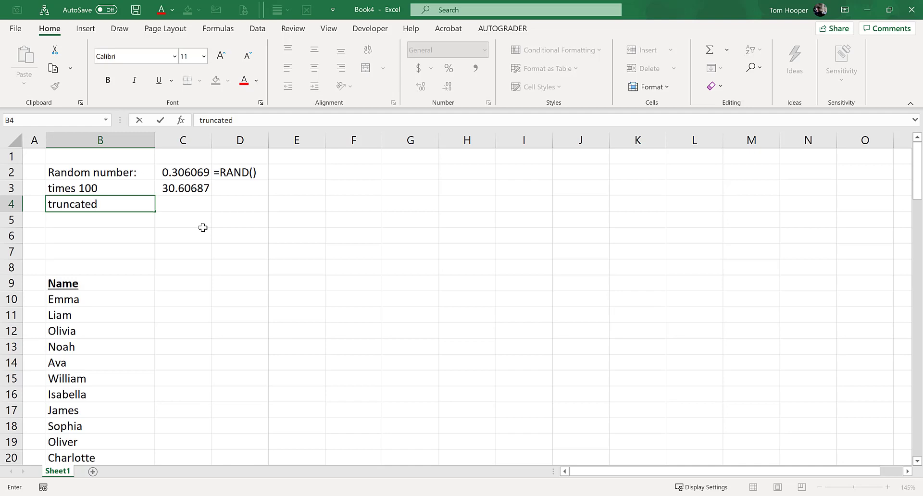
key("Tab")
- Copy the FORMULATEXT formula from D2 into D3 and D4
key("Up")
key("Right")
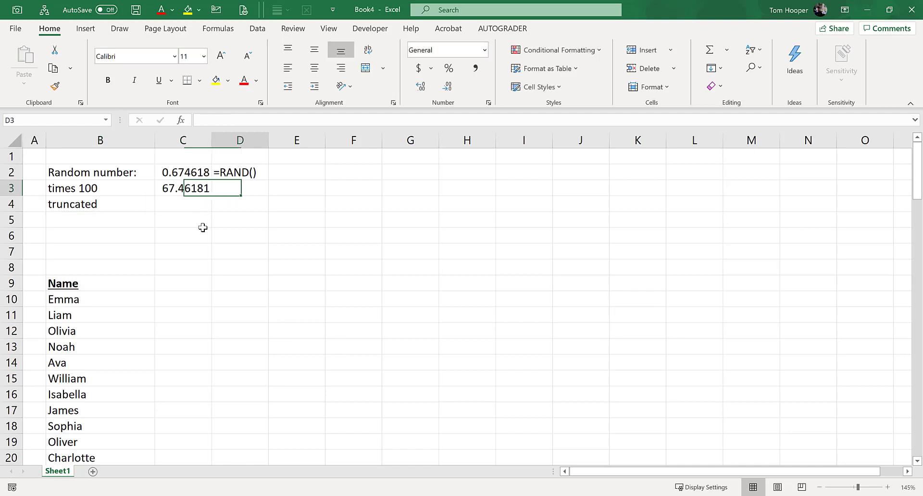
key("Up")
key("Right")
key("Left")
key("ctrl+c")
key("Down")
key("ctrl+v")
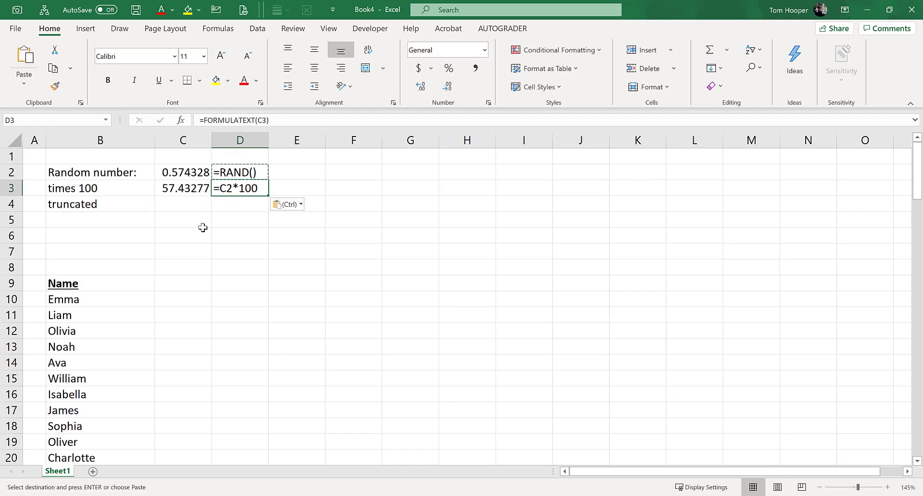
key("Down")
key("ctrl+v")
- Enter the formula =TRUNC(C3) in C4 to drop the decimals of the multiplied number
key("Left")
key("F2")
type("=trunc(")
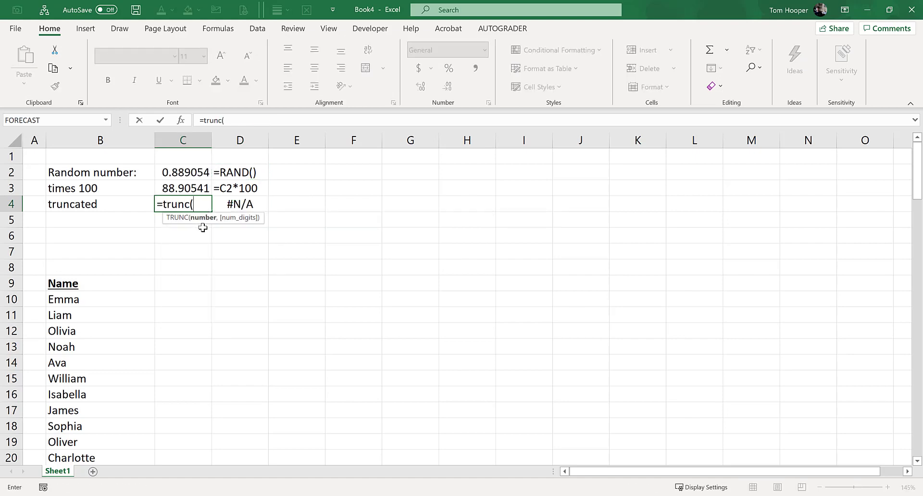
key("Up")
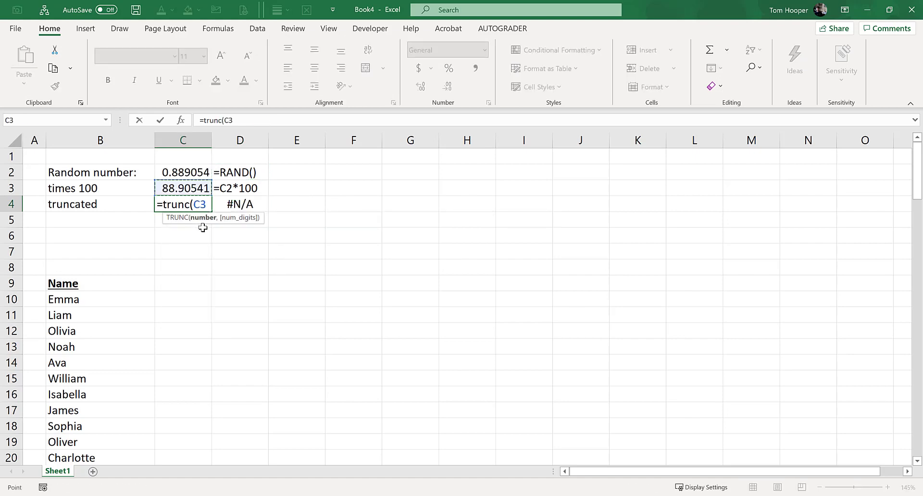
key("ctrl+Return")
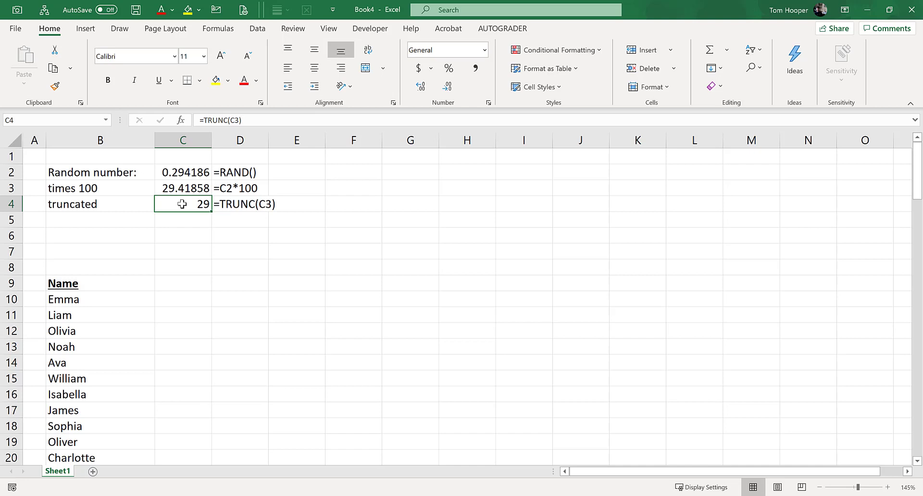
- Label cell B5 "plus 1" and enter the formula =C4+1 in C5
left_click(68, 300)
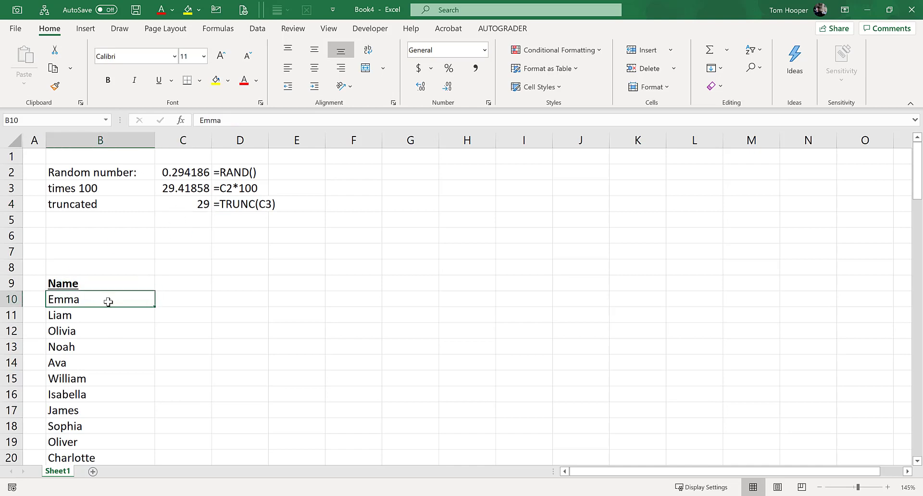
left_click(137, 219)
type("p")
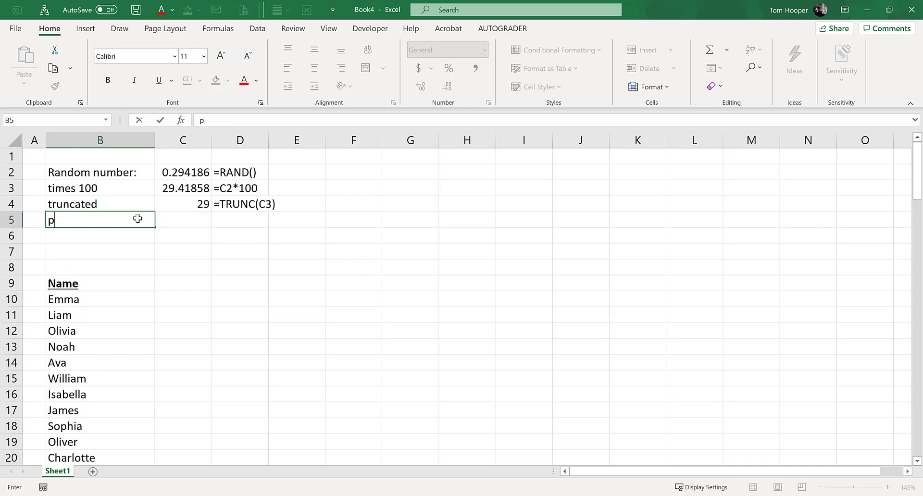
type("lus 1")
key("Tab")
type("=")
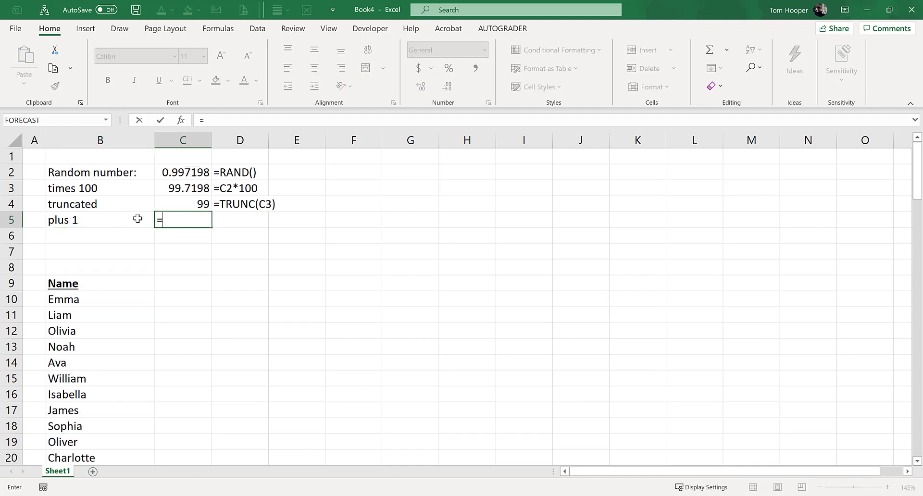
key("Up")
type("+1")
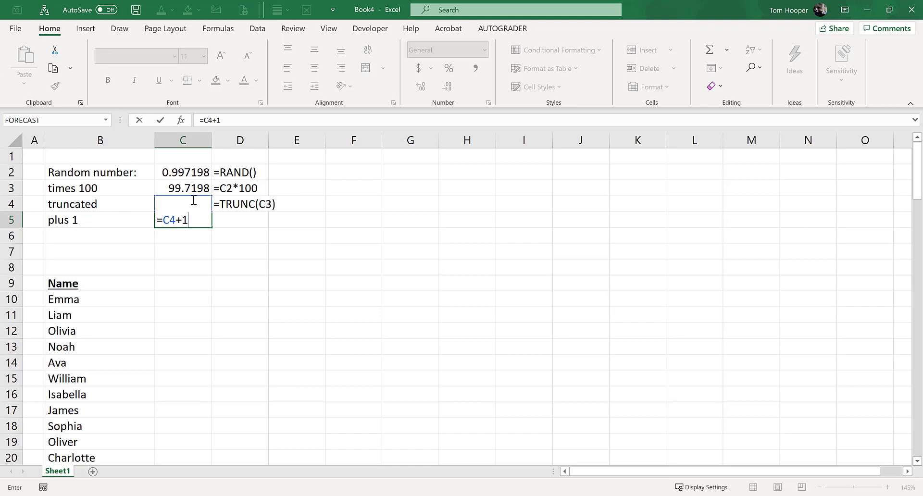
key("Return")
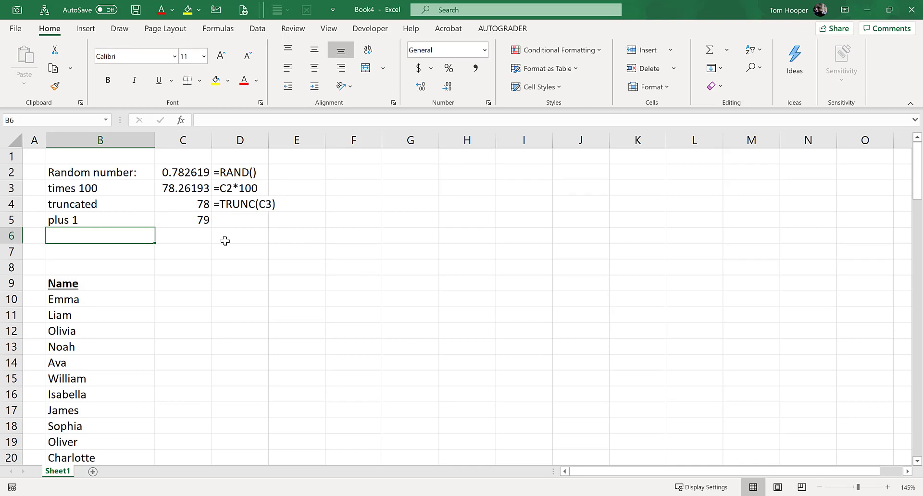
- Label cell B6 "Volunteer" and enter the formula =INDEX(B10:B109,C5) in C6
type("Volunteer")
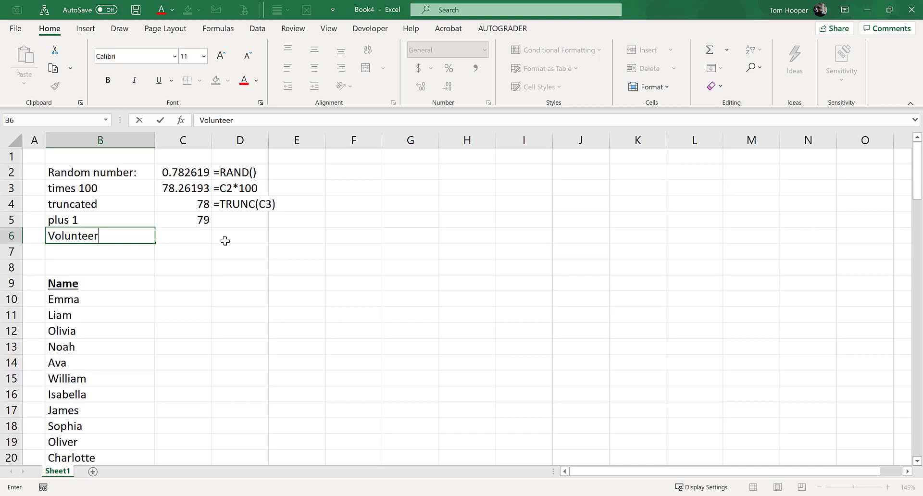
key("Tab")
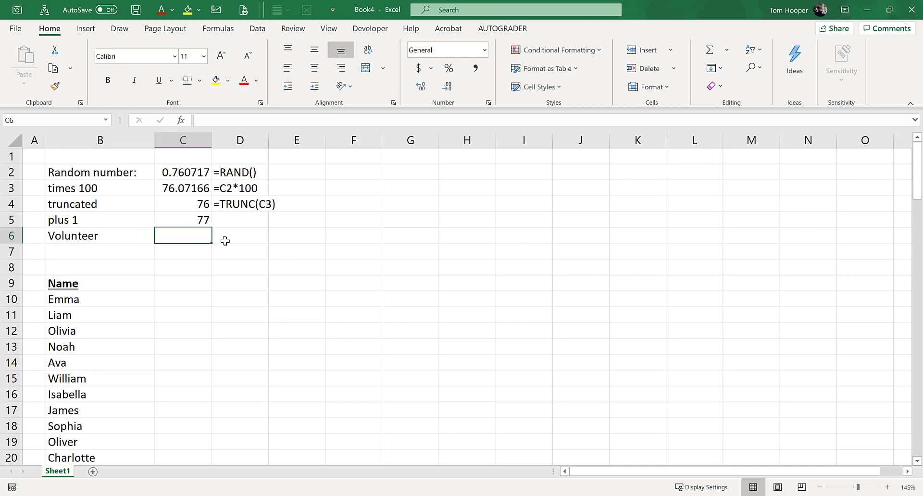
type("=")
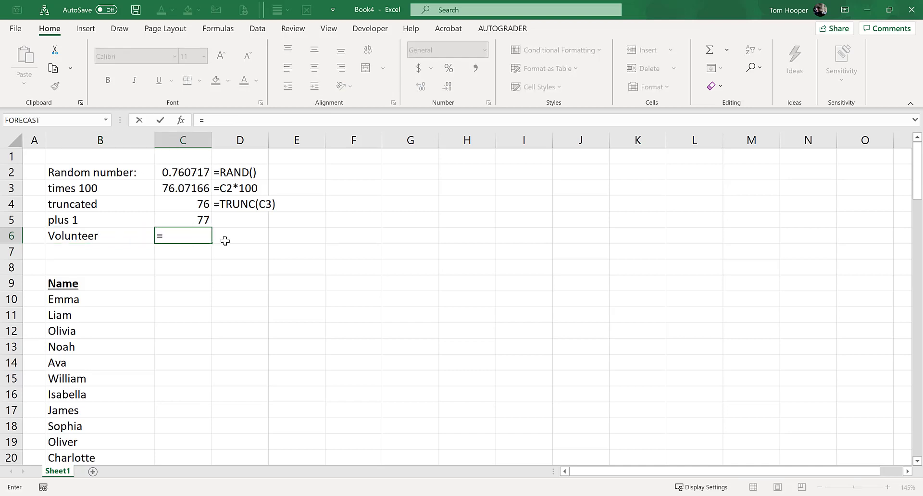
type("index(")
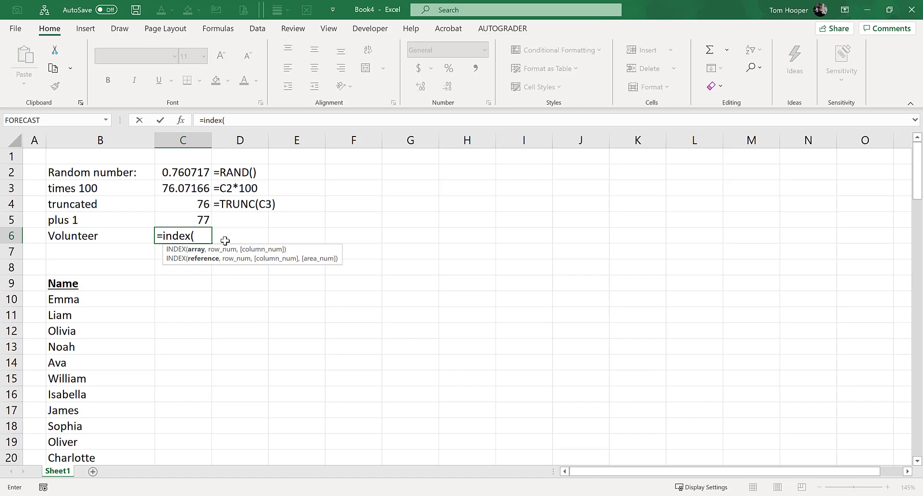
key("Down")
key("Down")
key("Down")
key("Down")
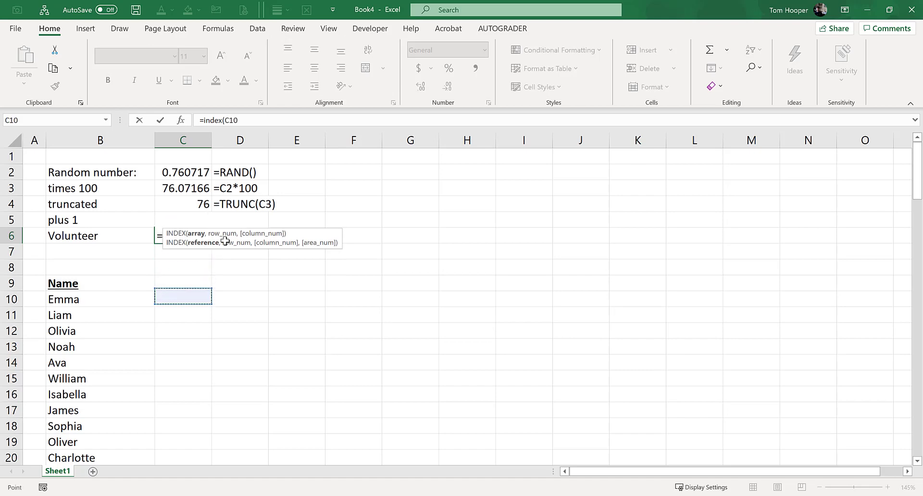
key("Left")
key("ctrl+shift+Down")
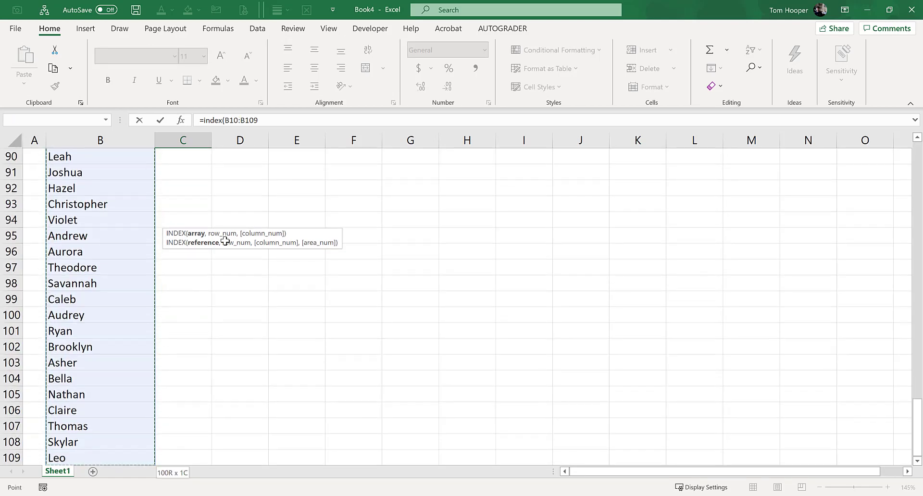
type(",")
key("Up")
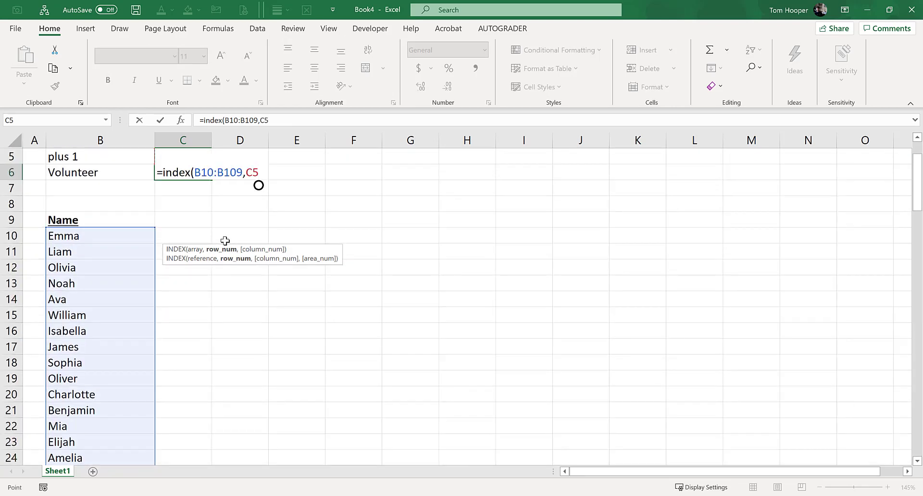
scroll(225, 240, "up", 1)
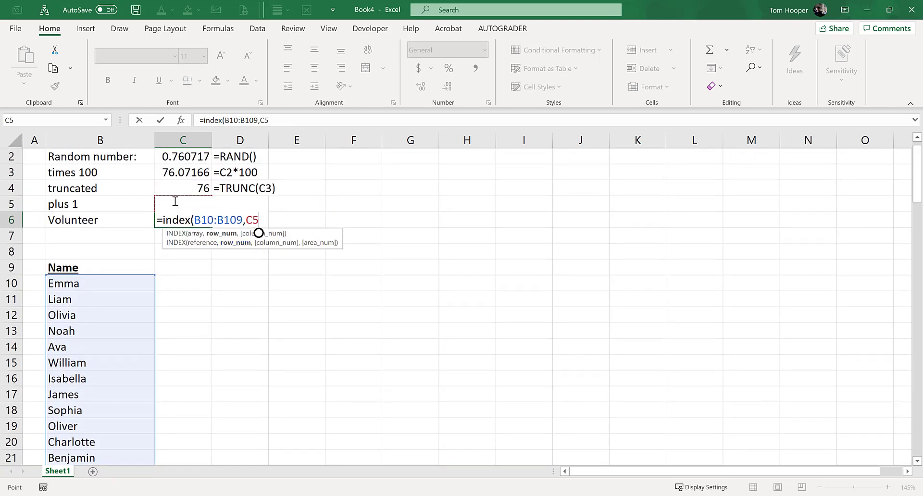
type(")")
key("Return")
- Copy the FORMULATEXT formula from D4 into D5 and D6
key("Up")
key("Up")
key("Up")
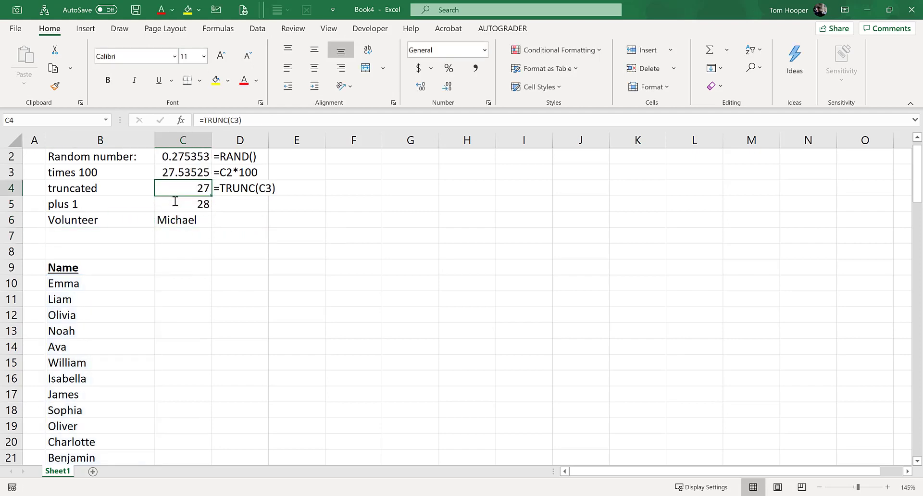
key("Right")
key("ctrl+c")
key("Down")
key("ctrl+v")
key("Down")
key("ctrl+v")
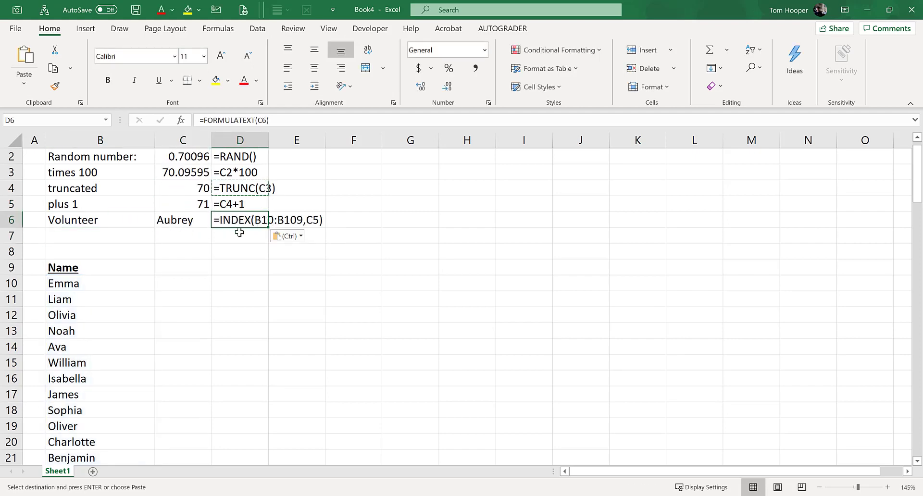
scroll(38, 164, "up", 1)
left_click(37, 156)
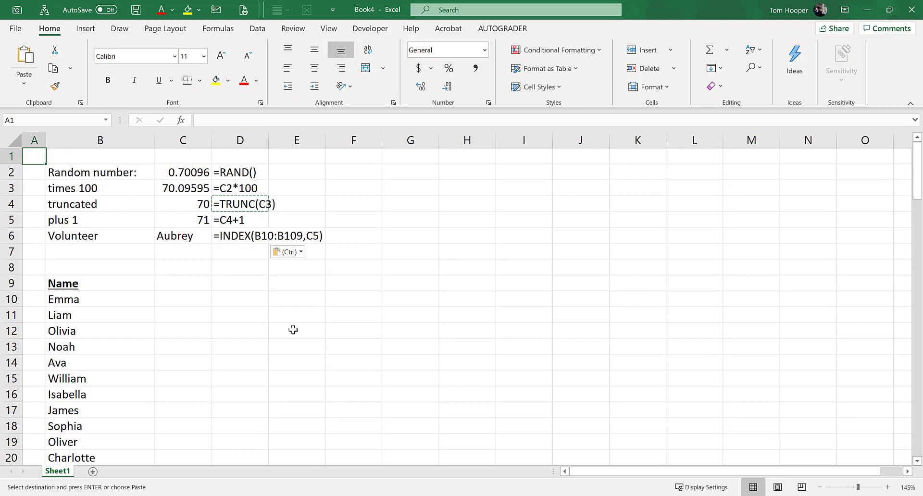
key("Escape")
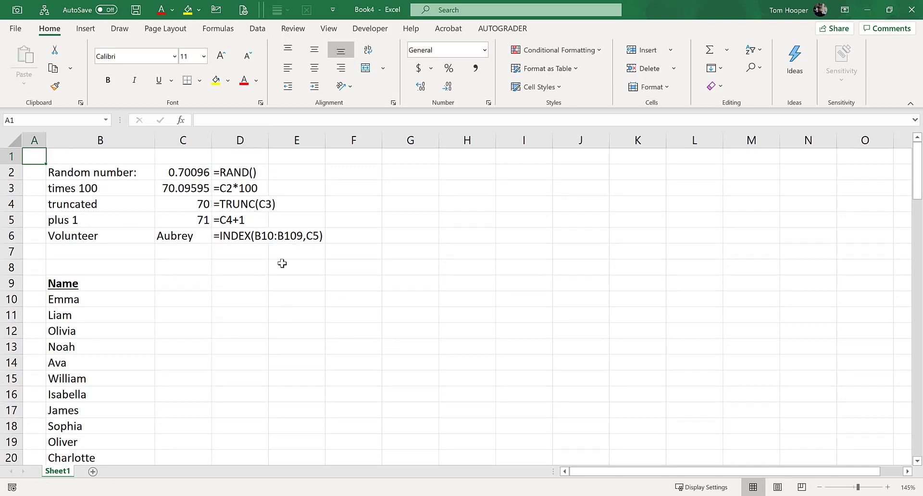
- Apply the Input cell style to the random number in C2
left_click(199, 177)
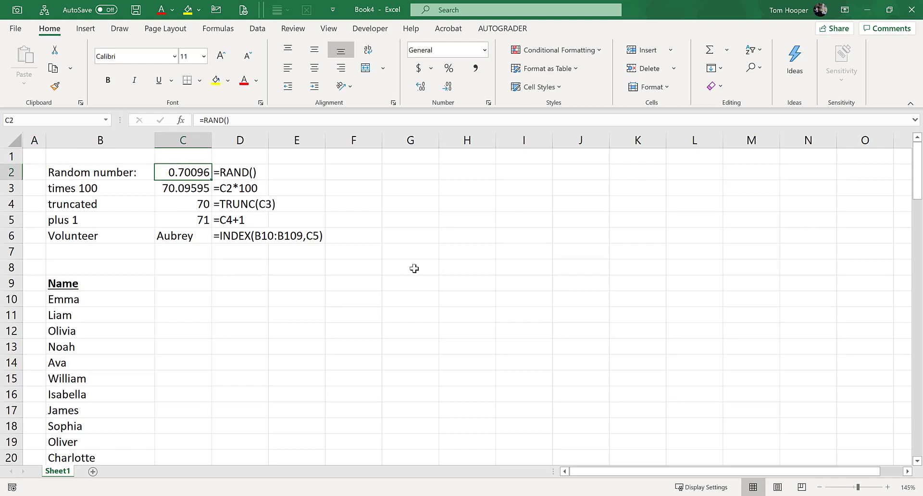
key("alt+h")
key("j")
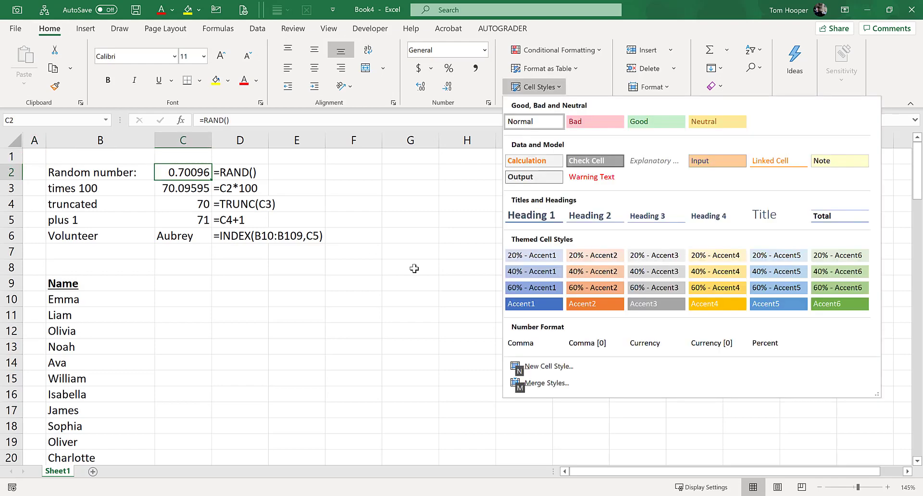
key("Down")
key("Right")
key("Right")
key("Right")
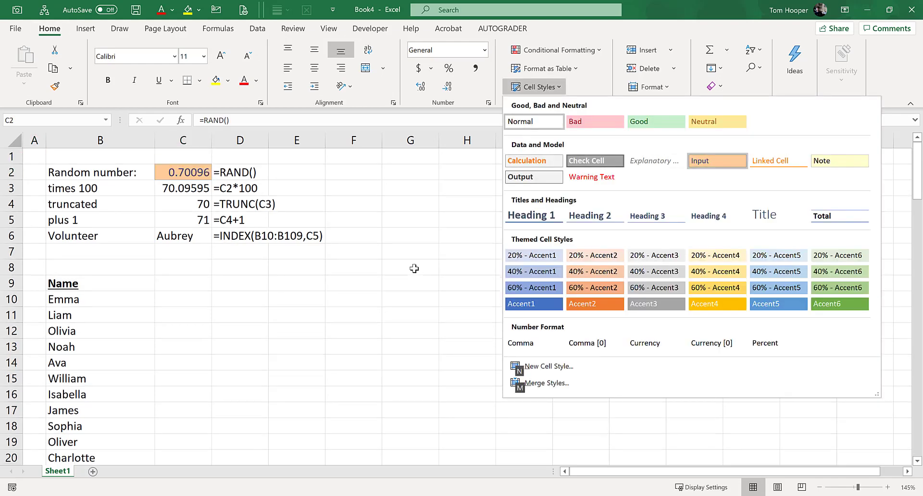
key("Return")
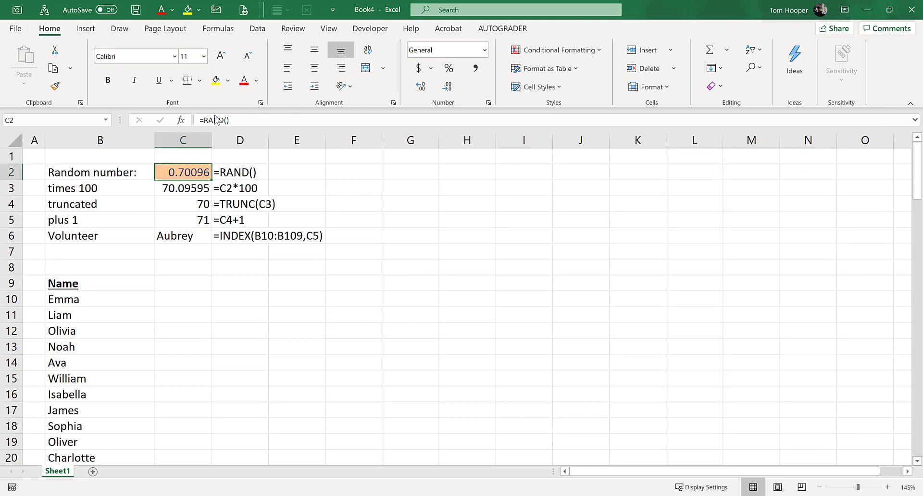
- Apply the Output cell style to the volunteer name in C6
left_click(190, 238)
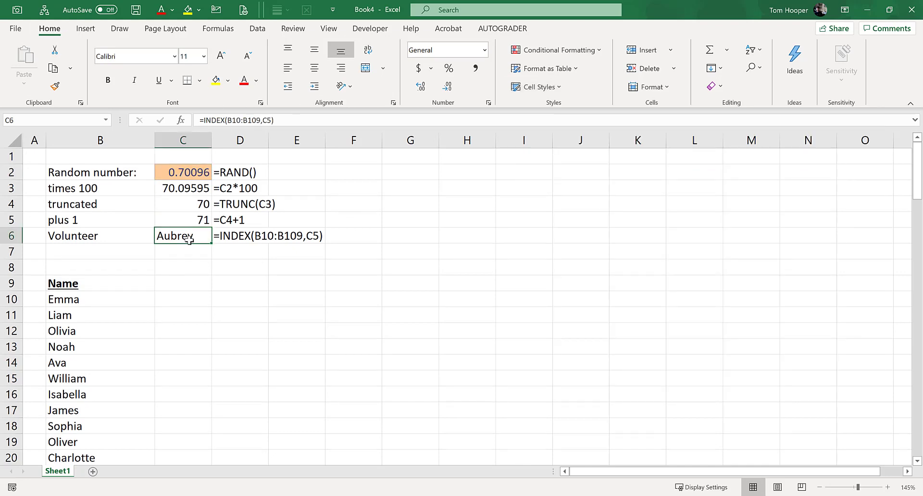
left_click(535, 87)
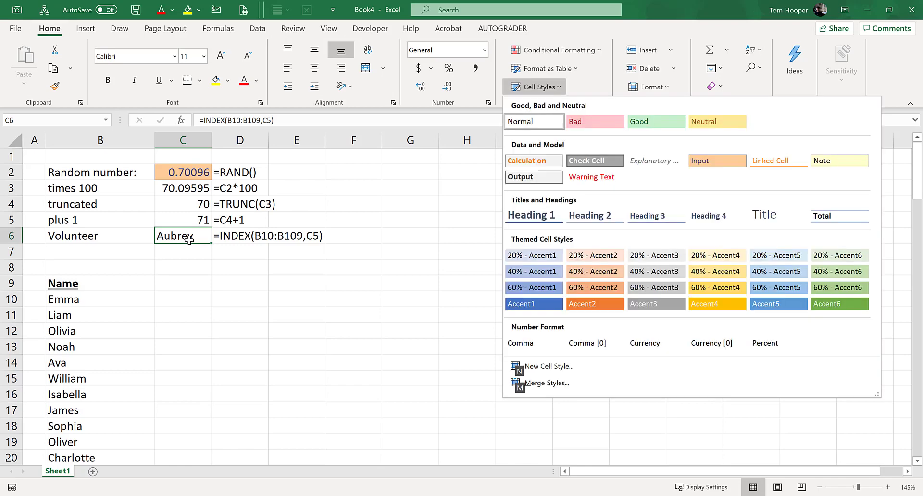
left_click(544, 177)
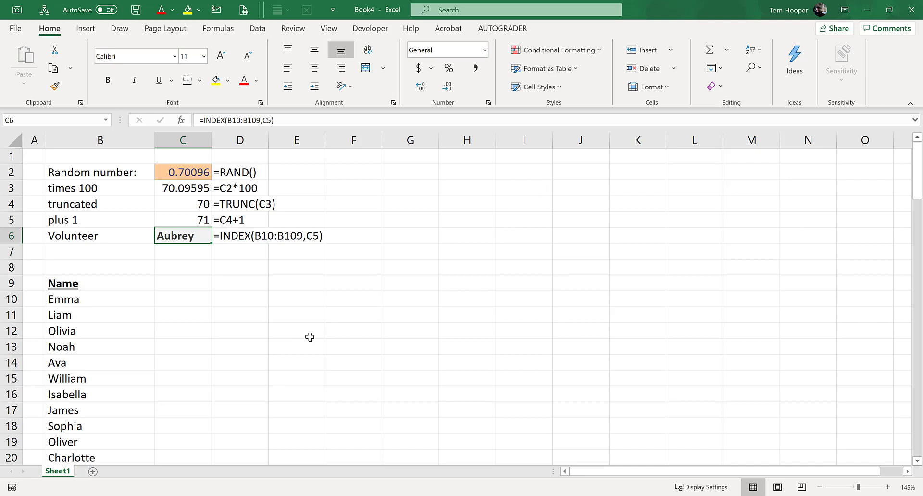
- Recalculate the worksheet repeatedly to test the random volunteer selection in C6
key("F9")
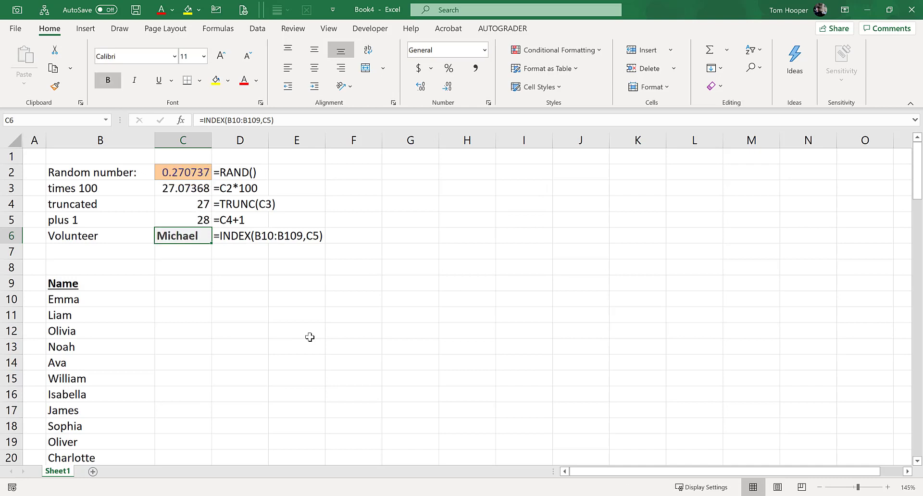
key("F9")
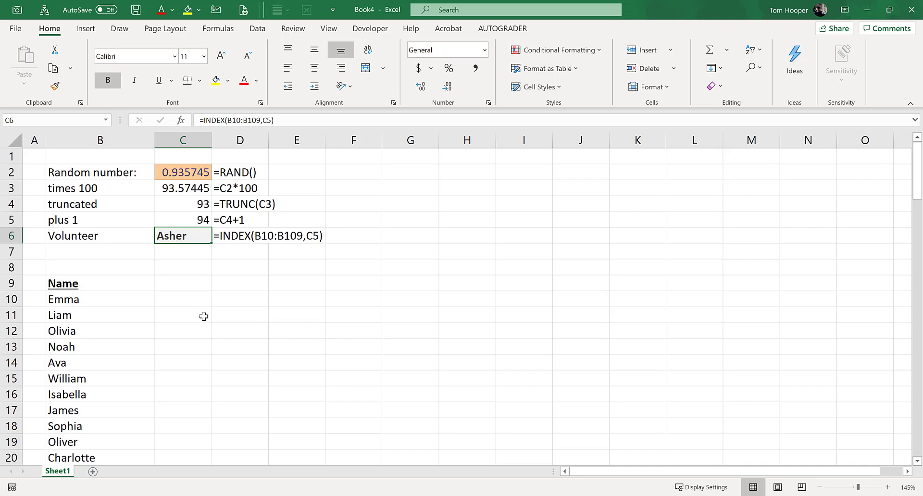
left_click(188, 267)
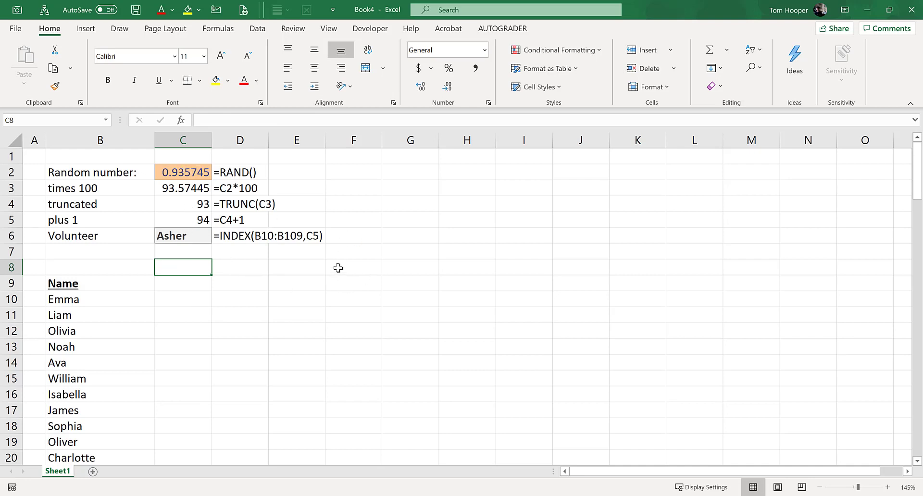
left_click(198, 236)
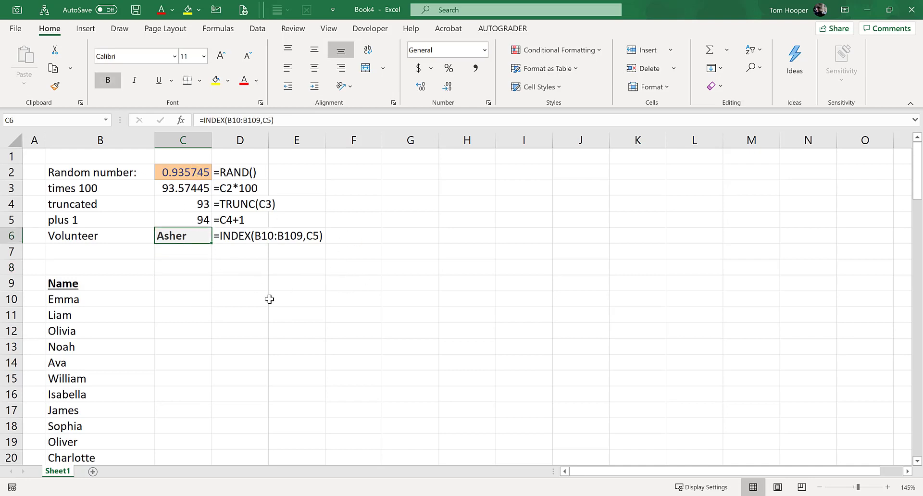
left_click(358, 284)
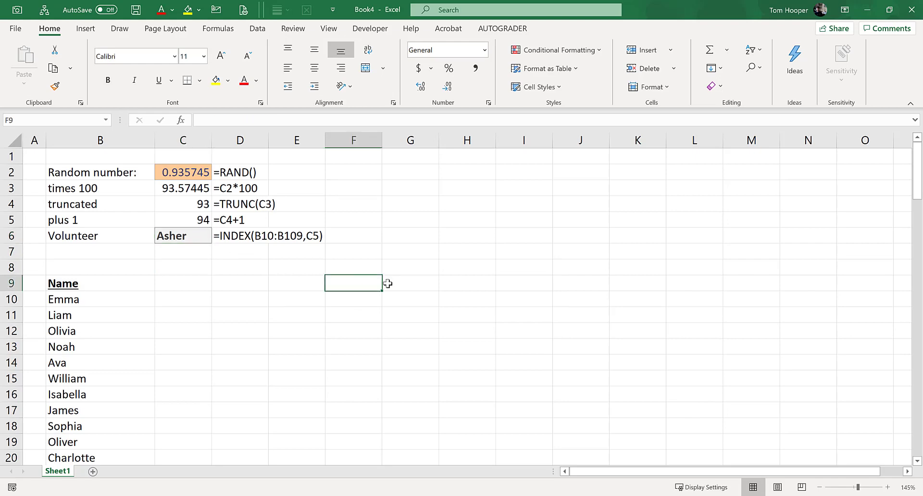
left_click(457, 191)
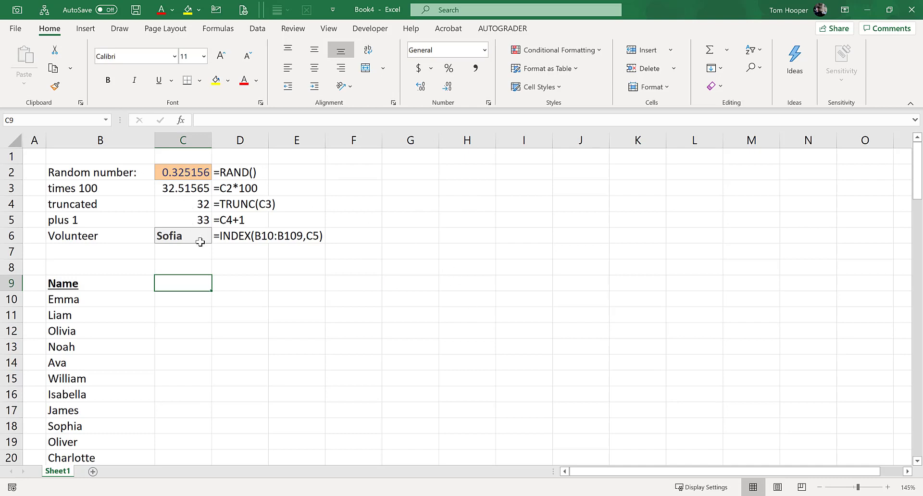
- Enter the heading "Rand" in cell G2
left_click(408, 216)
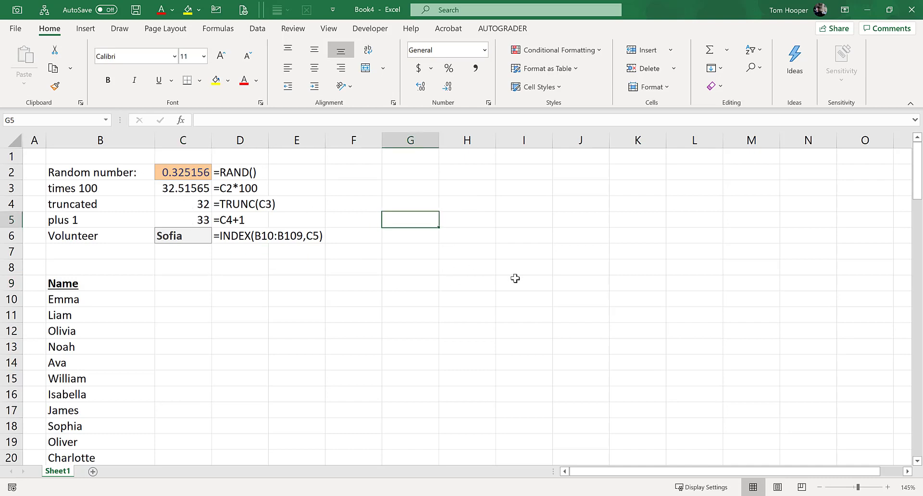
key("Up")
key("Up")
key("Up")
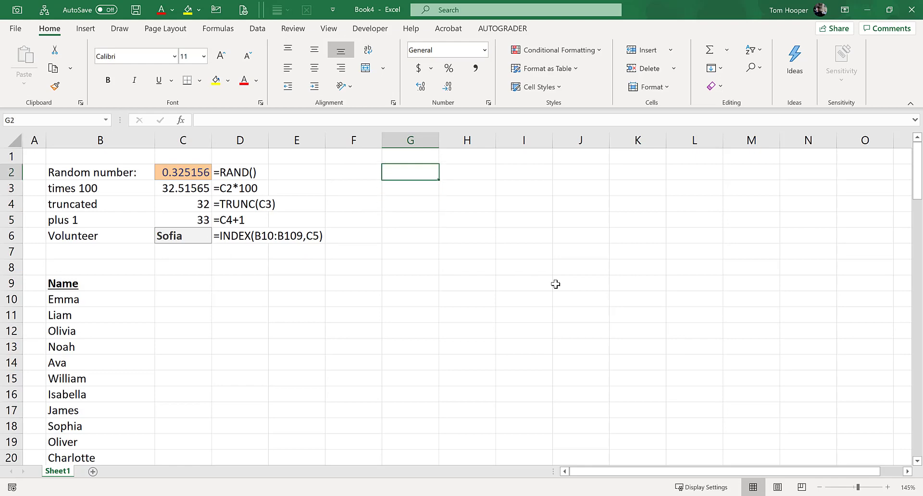
type("Rand")
key("Return")
key("Return")
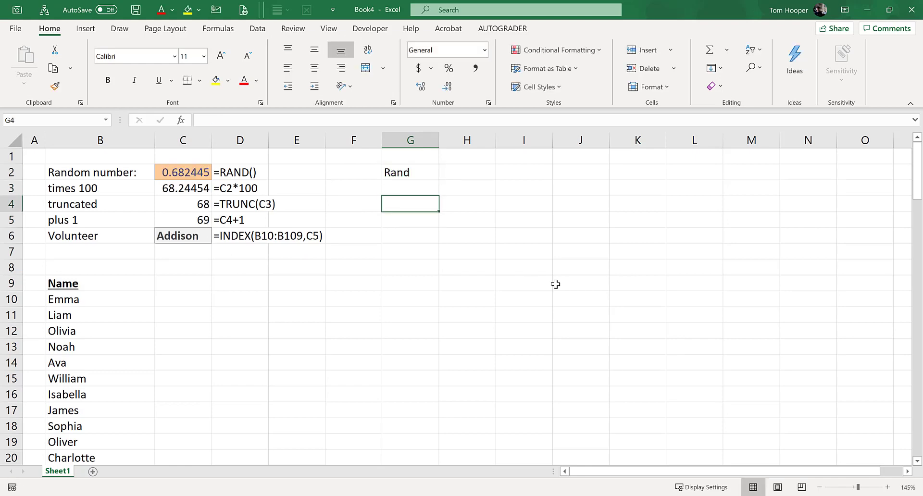
- Enter the sample random values 0, 0.00001, 0.1, 0.5, 0.8, 0.99 and 0.99999 down cells G4 to G10
type("0")
key("Return")
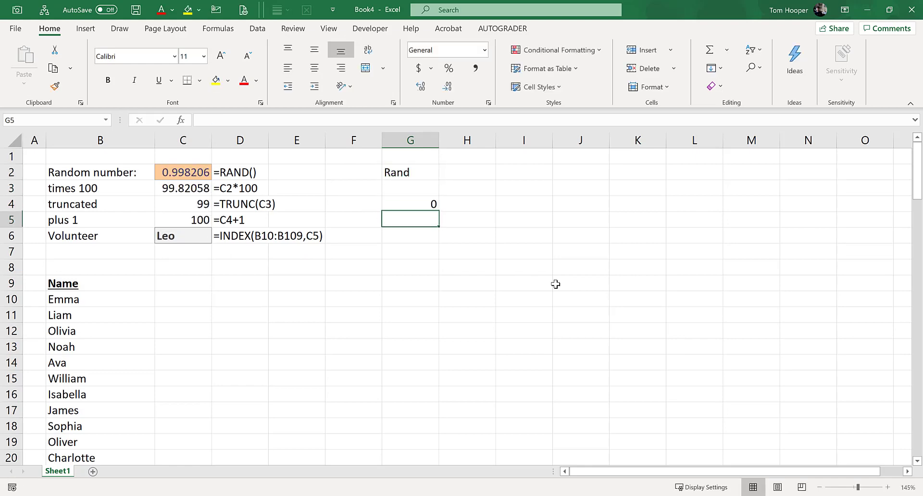
type(".00001")
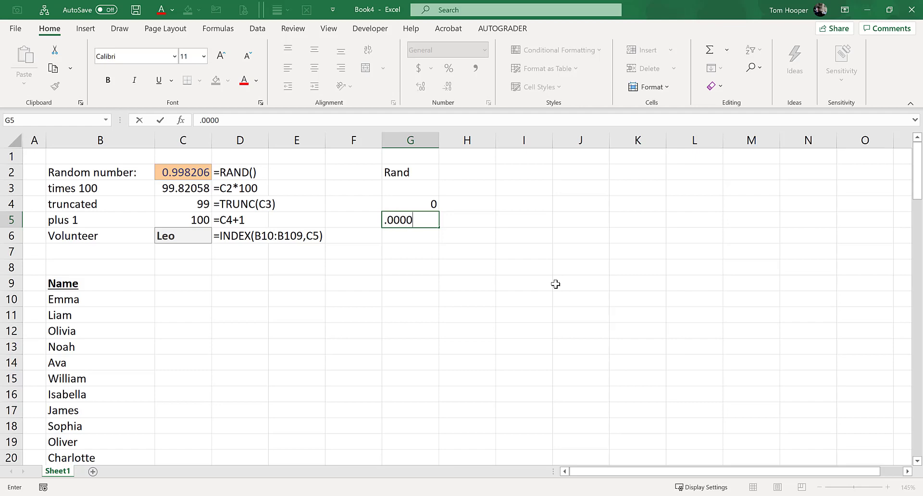
key("Return")
type(".1")
key("Return")
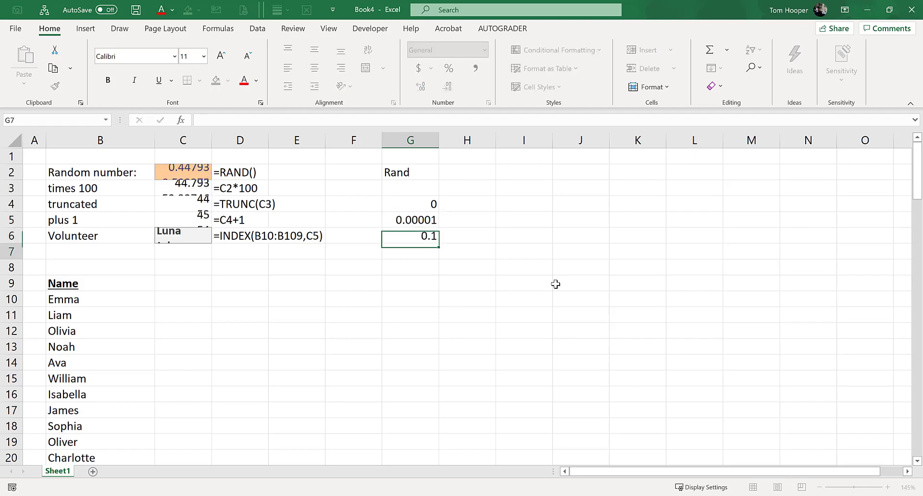
type(".5")
key("Return")
type(".8.")
key("BackSpace")
key("Return")
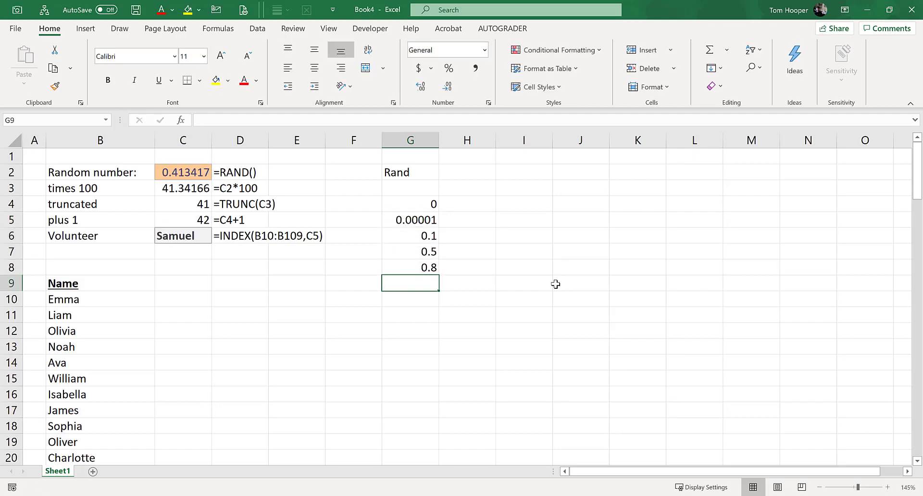
type(".99")
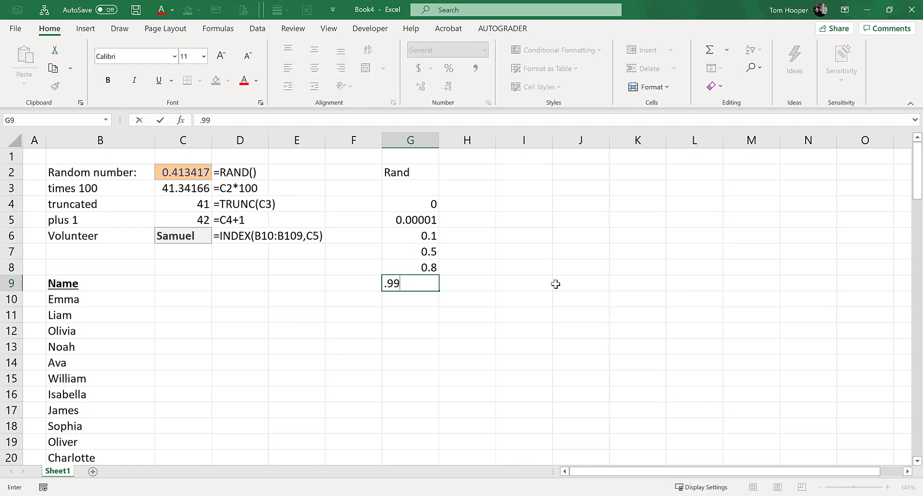
key("Return")
type(".")
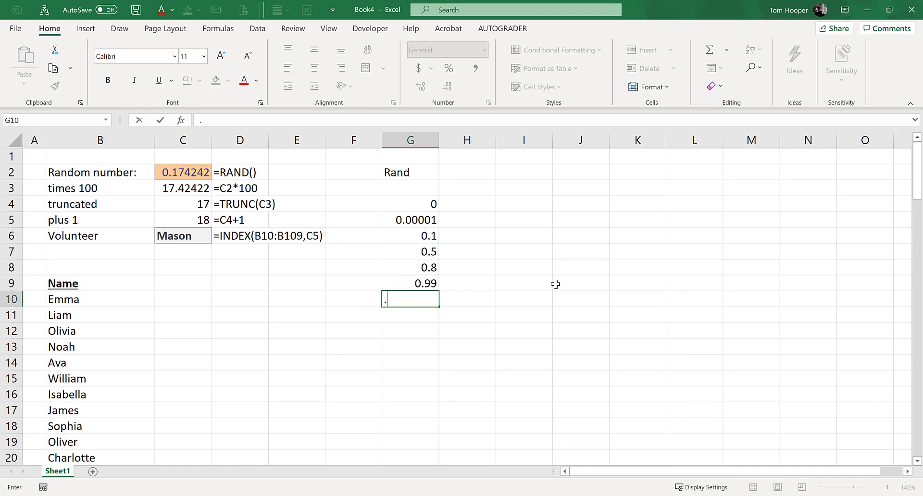
type("99999")
key("Return")
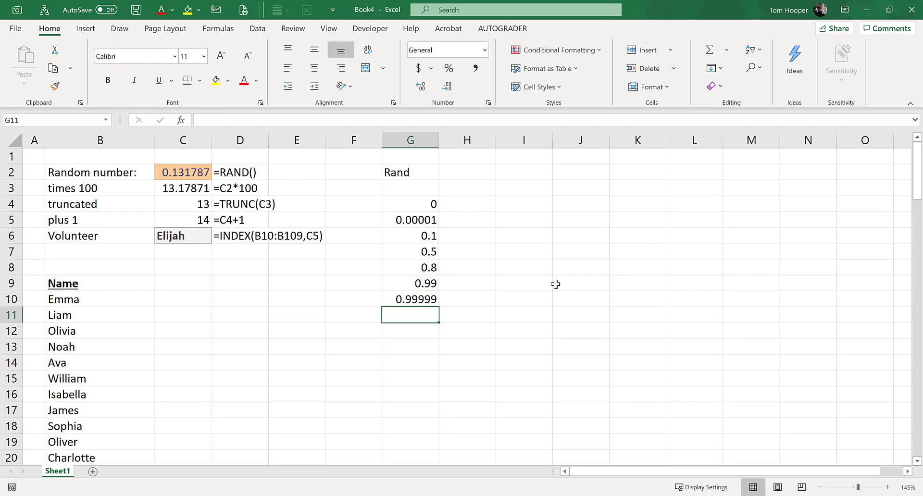
- Apply the Input cell style to the sample random values in G4:G10
left_click_drag(436, 207, 414, 296)
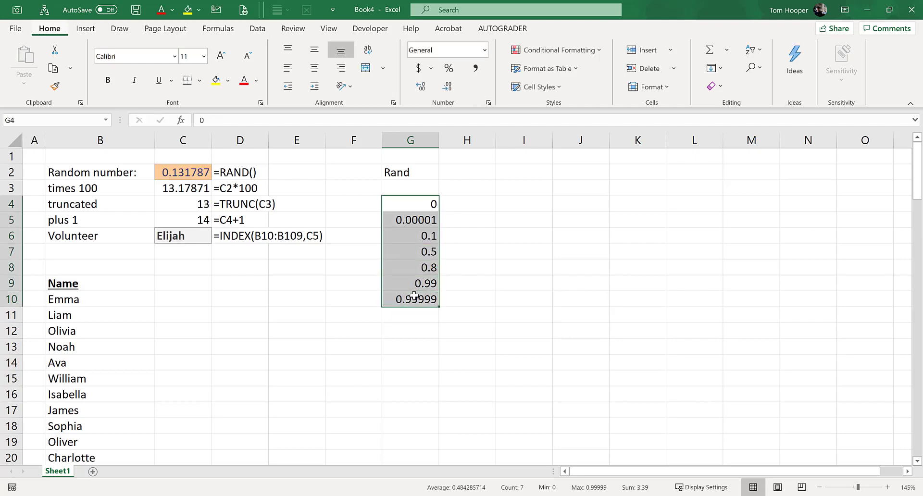
key("alt+h")
key("j")
left_click(720, 161)
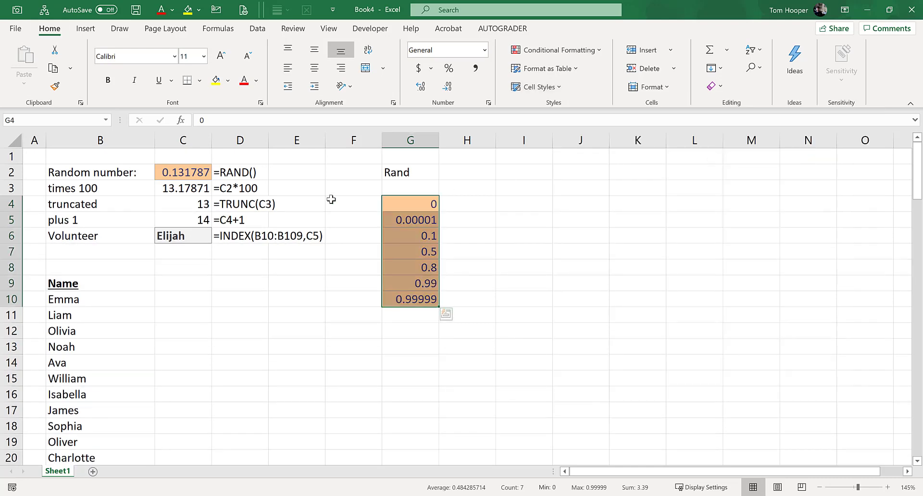
left_click(480, 173)
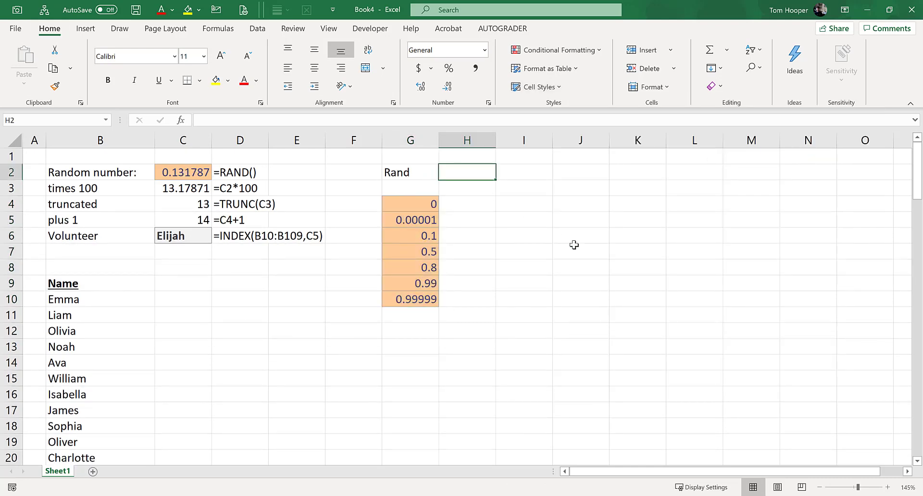
- Copy the labels in B3:B6 and paste them transposed as column headings across H2:K2
left_click_drag(114, 191, 113, 235)
key("ctrl+c")
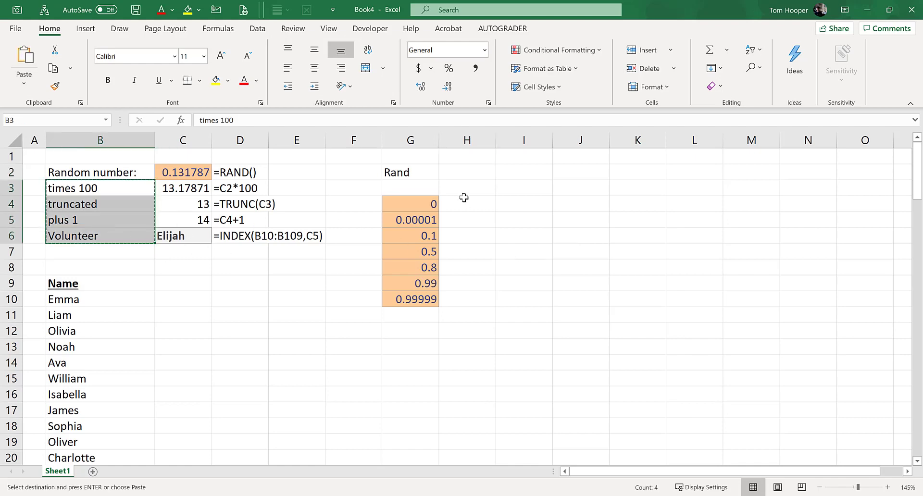
left_click(467, 179)
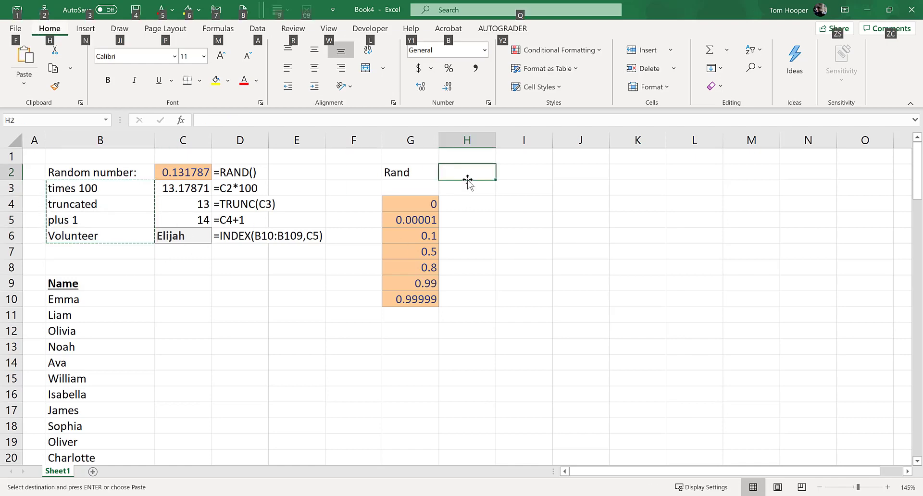
key("alt+h")
key("v")
key("s")
key("e")
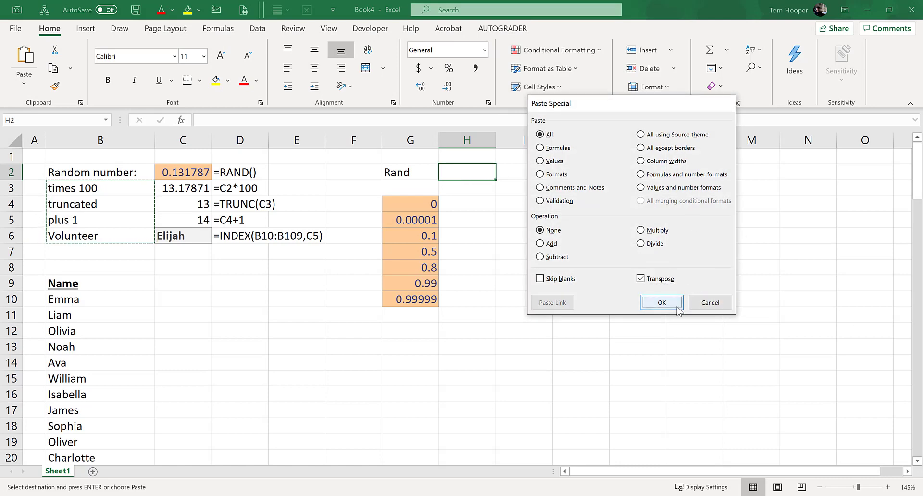
left_click(659, 300)
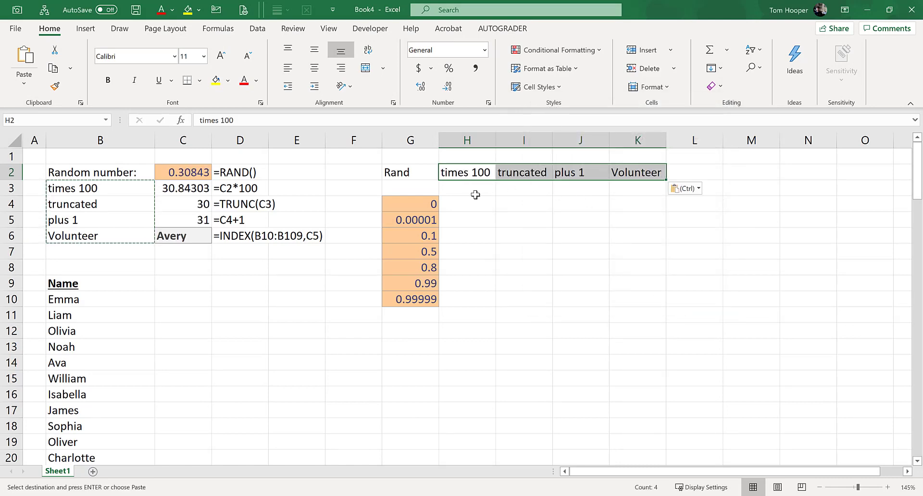
- Link H3 to the times 100 result with =C3 and I3 to the truncated result with =C4
left_click_drag(474, 192, 505, 213)
type("=")
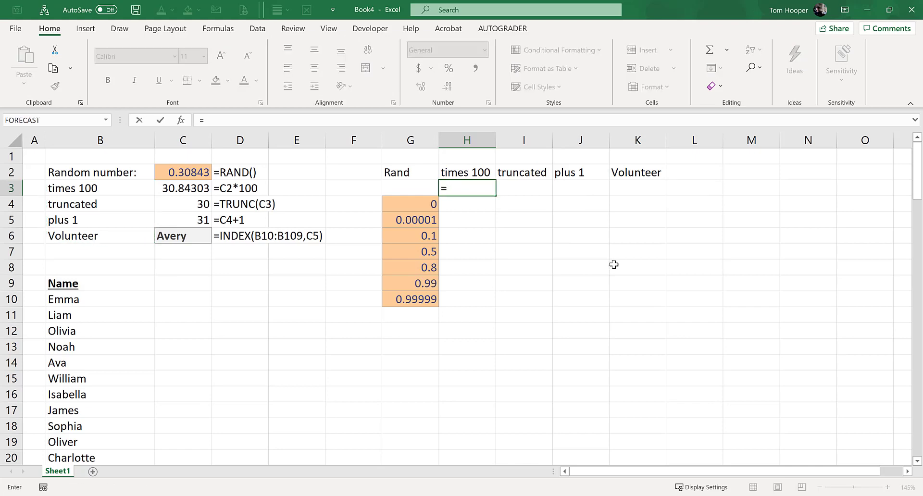
left_click(195, 189)
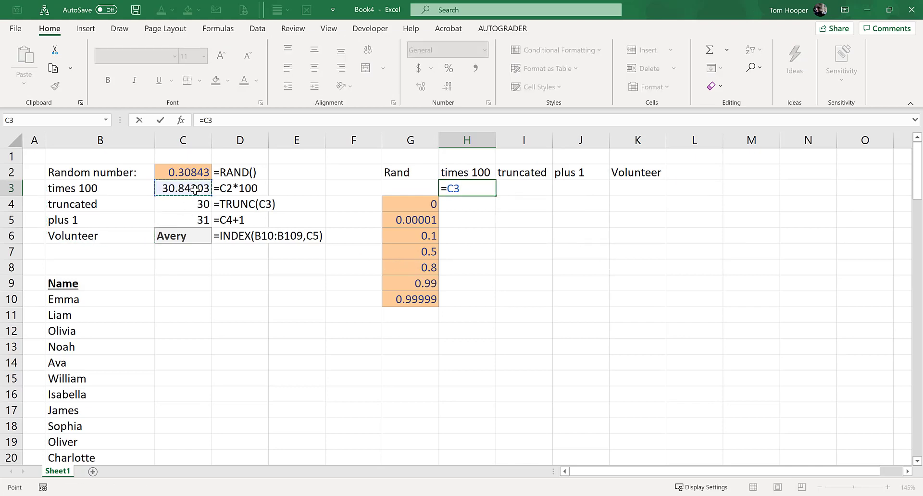
key("Return")
left_click(525, 191)
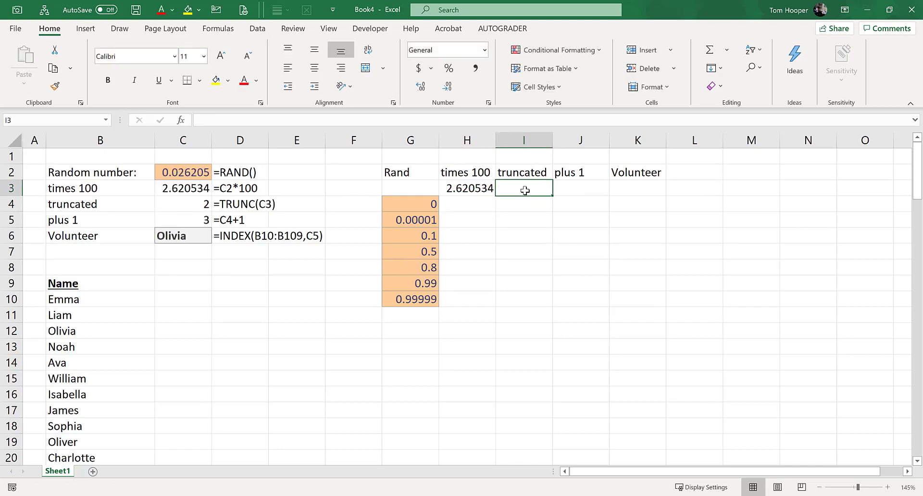
type("=")
left_click(196, 206)
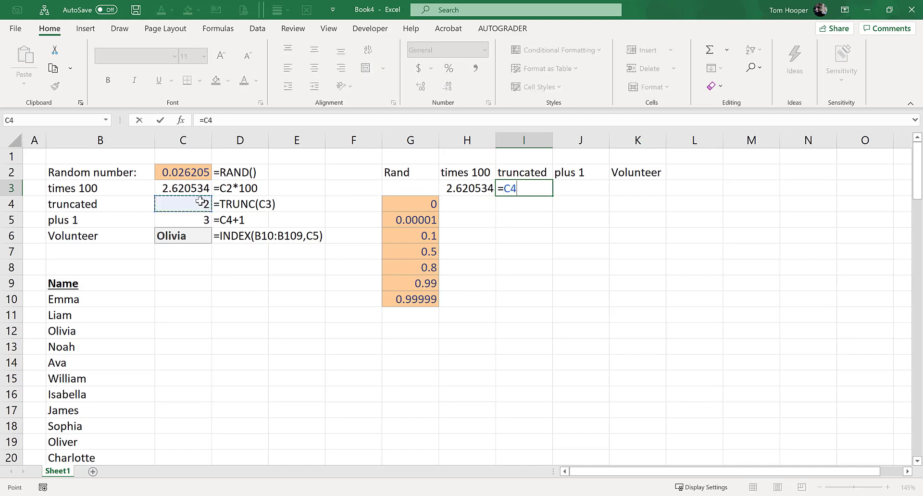
key("Return")
- Link J3 to the plus 1 result with =C5 and K3 to the volunteer name with =C6
type("=")
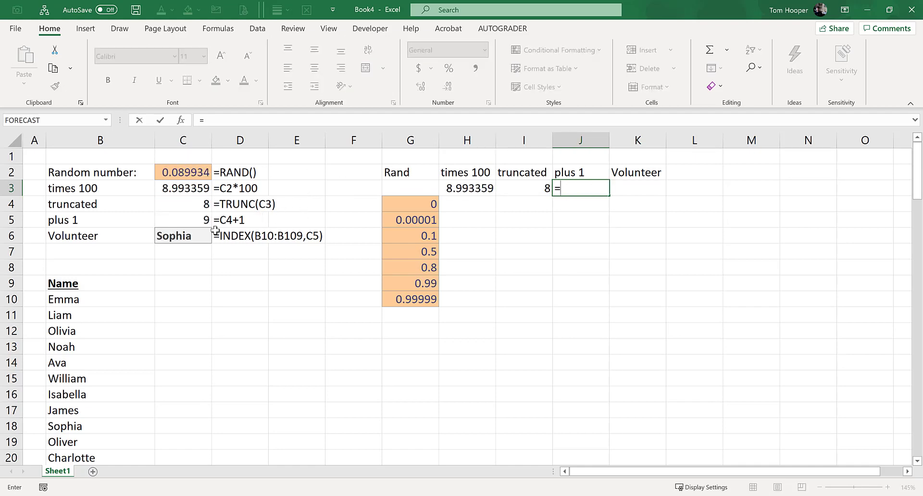
left_click(183, 220)
key("Return")
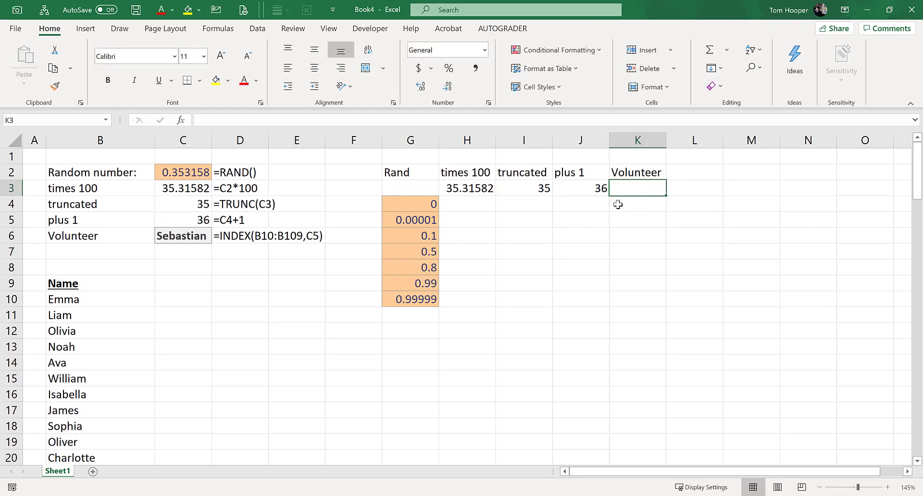
type("=")
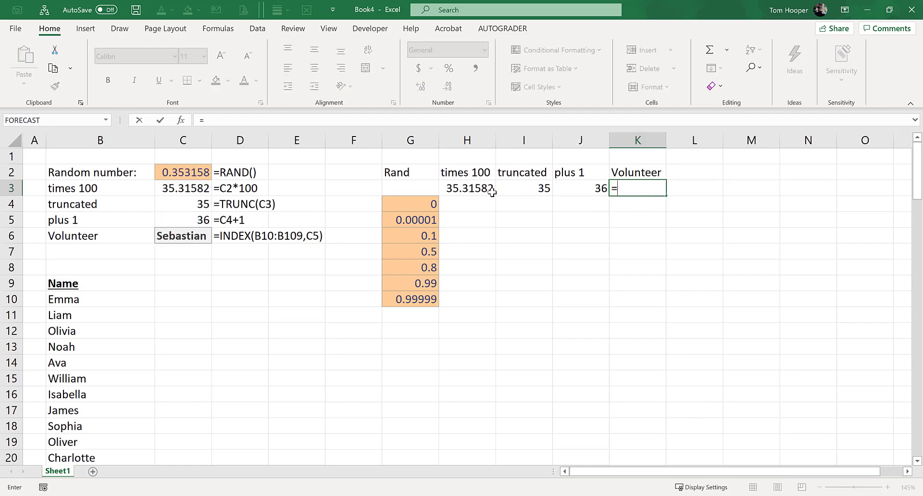
left_click(182, 235)
key("Return")
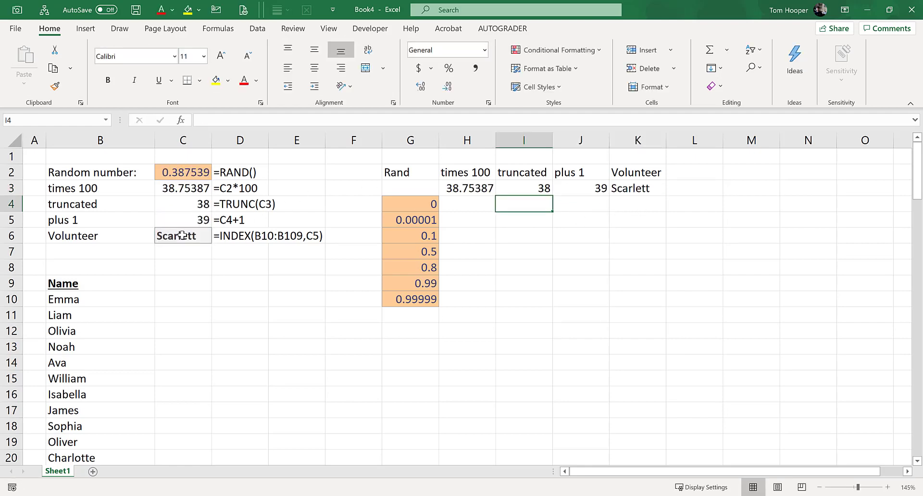
- Apply the Output cell style to the linked result cells H3:K3
key("Up")
key("Left")
key("ctrl+shift+Right")
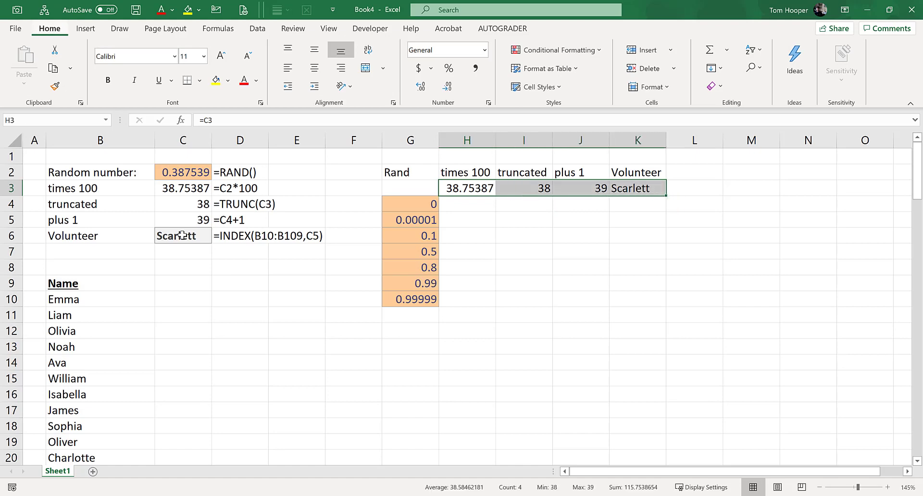
key("alt+h")
key("j")
key("Down")
key("Down")
key("Return")
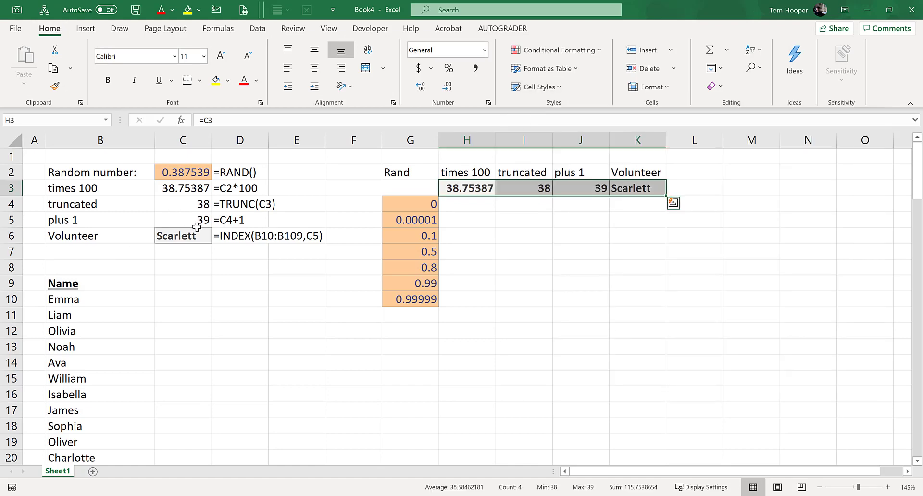
left_click_drag(645, 249, 682, 250)
left_click(670, 264)
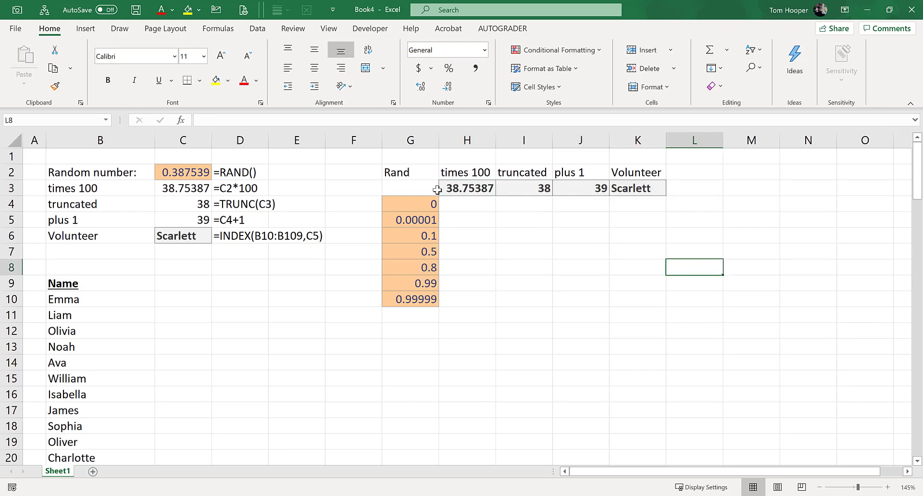
- Create a What-If data table over G3:K10 with C2 as the column input cell
left_click_drag(437, 190, 623, 297)
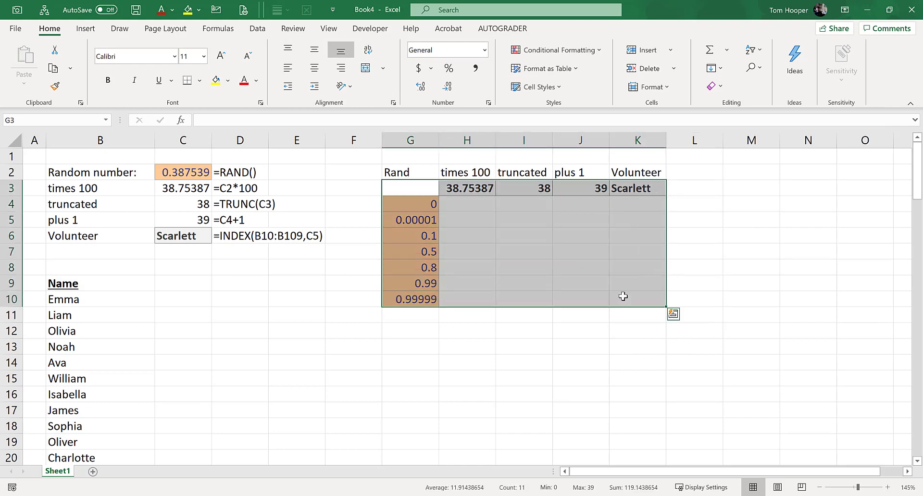
key("alt")
key("a")
key("w")
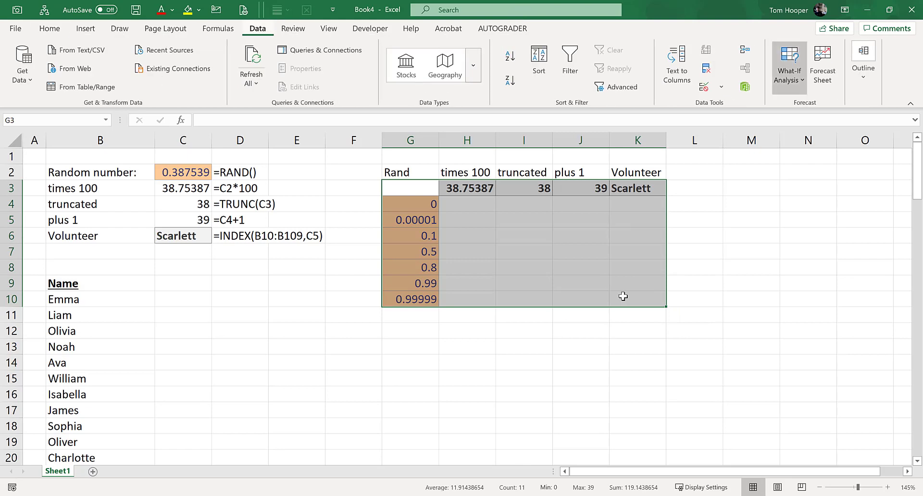
key("t")
key("Tab")
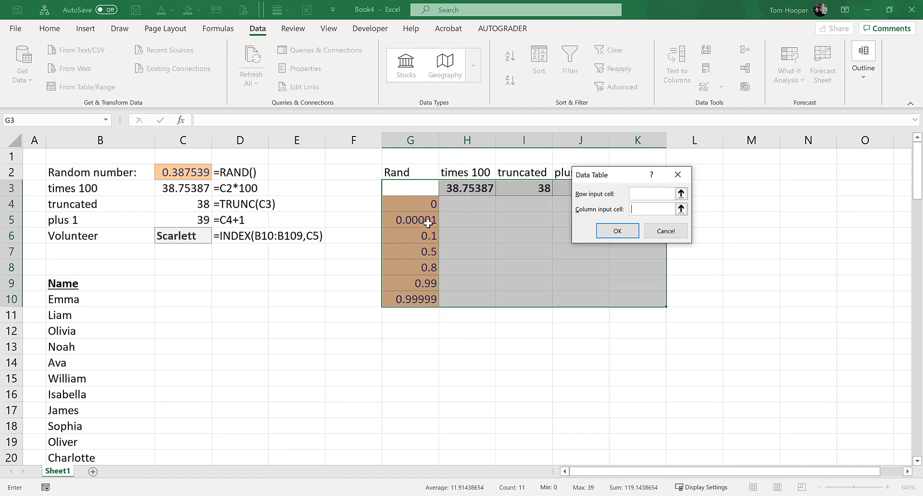
left_click(197, 176)
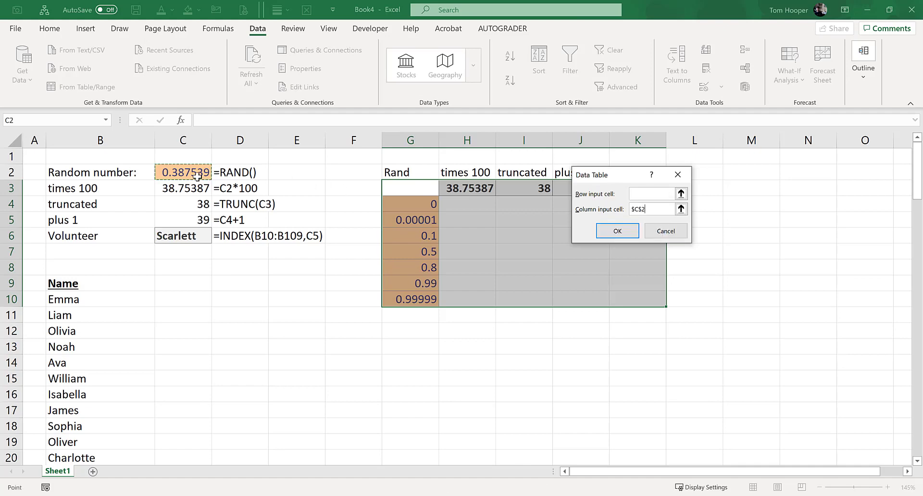
left_click(618, 231)
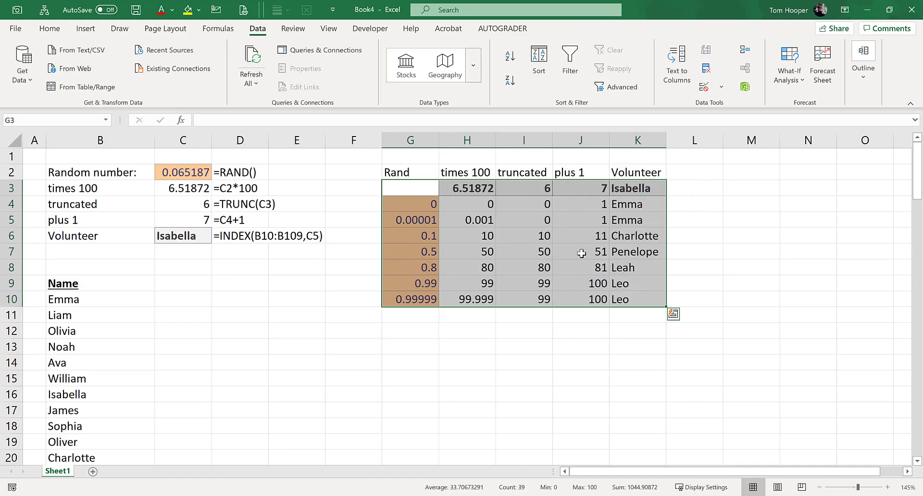
- Examine the data table row for the random value 0, from times 100 through to the volunteer
left_click(419, 207)
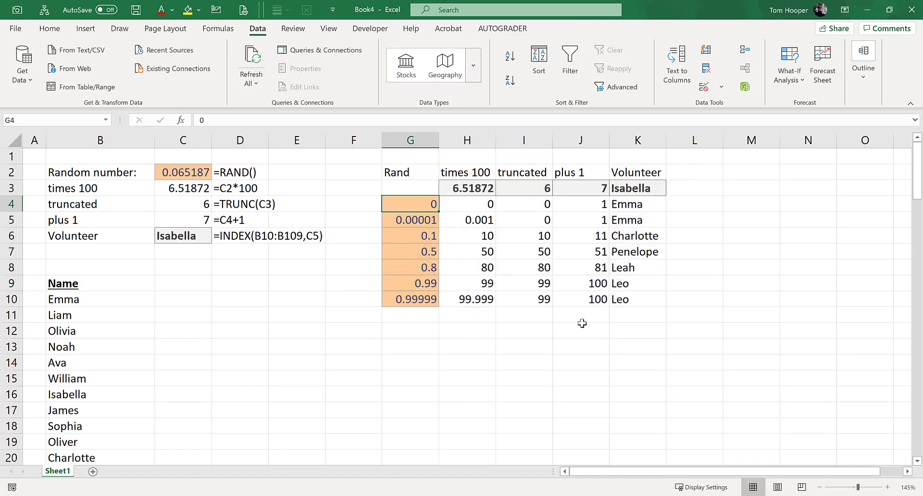
left_click(468, 172)
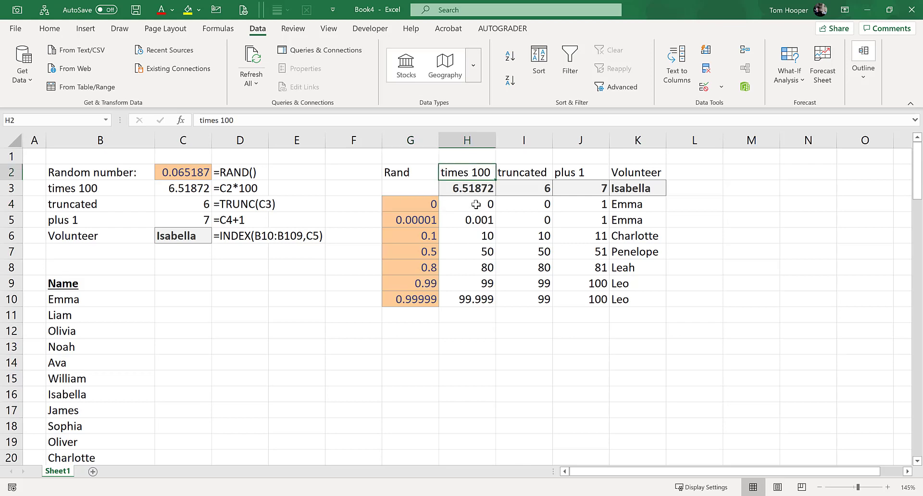
left_click(531, 173)
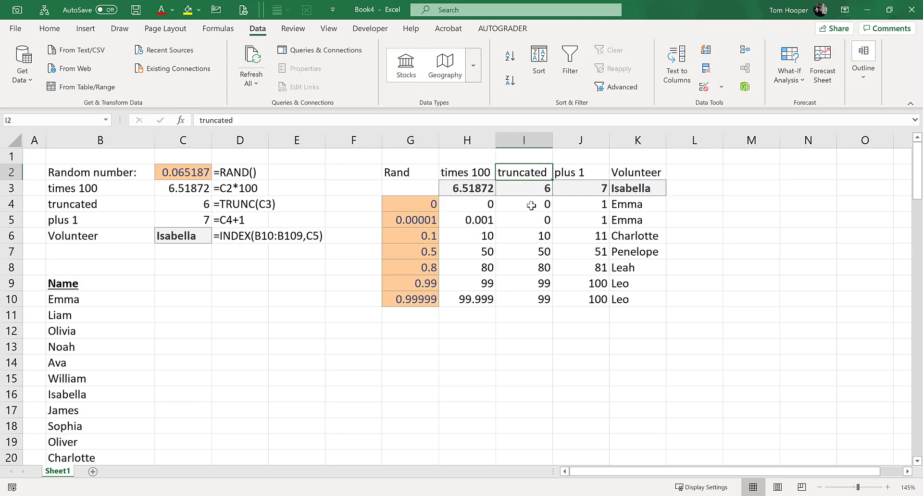
left_click(583, 173)
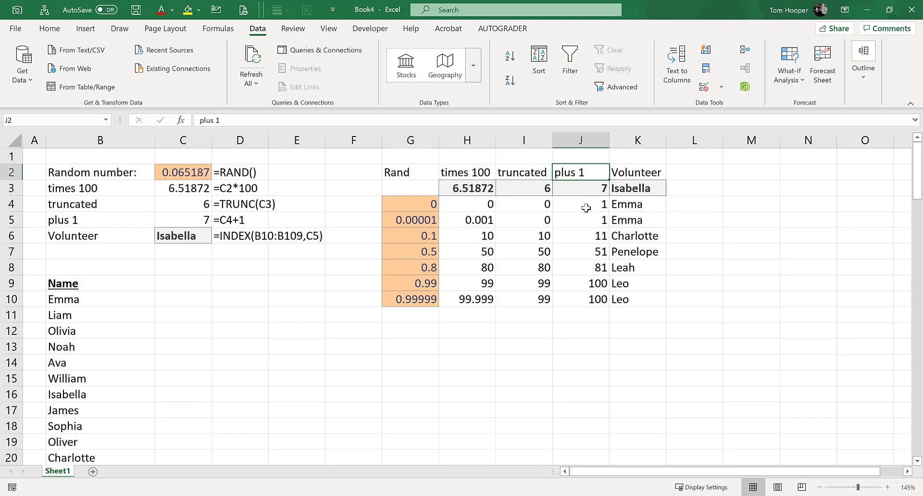
left_click(585, 207)
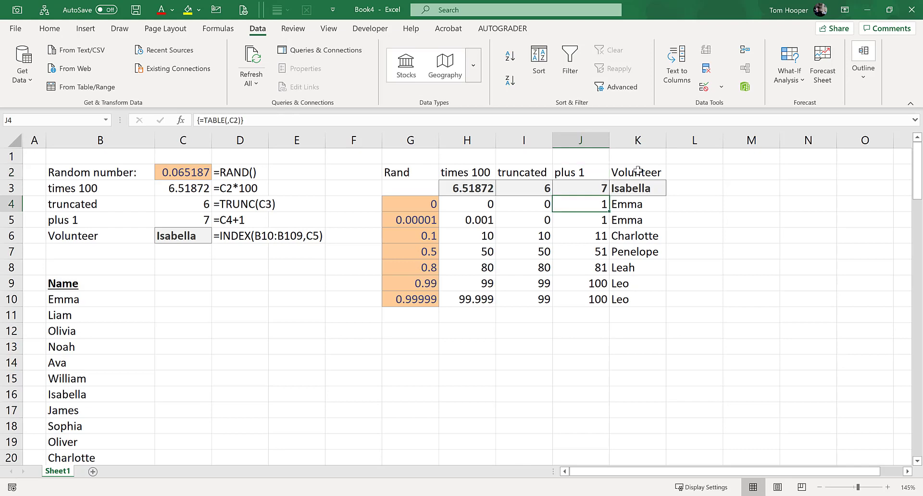
left_click(638, 188)
left_click(630, 208)
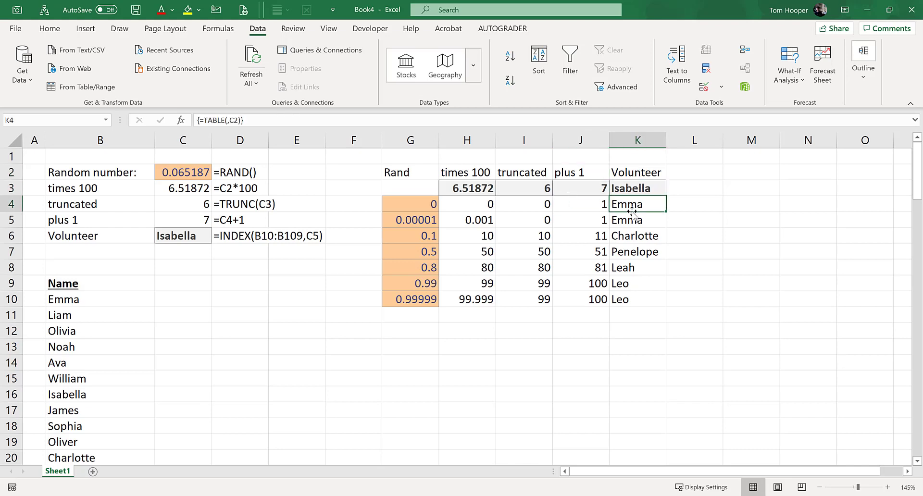
left_click(589, 204)
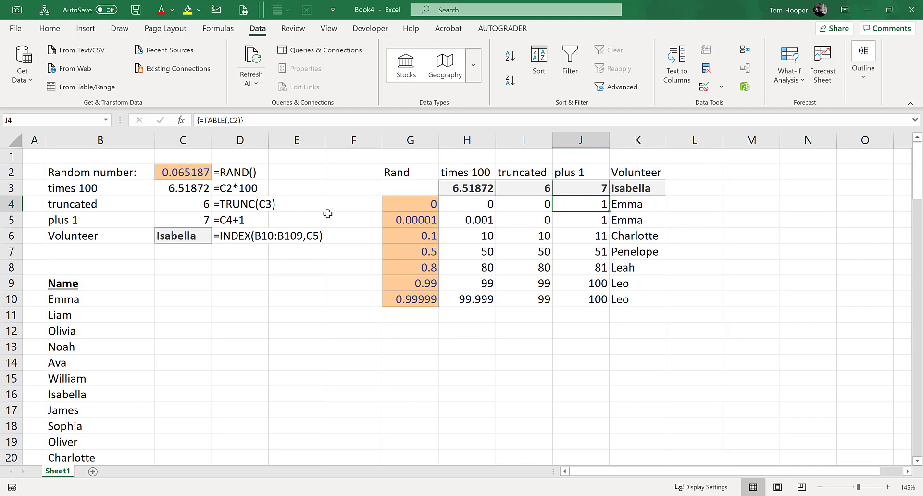
- Examine the data table row for the random value 0.00001, column by column up to the volunteer
left_click(418, 221)
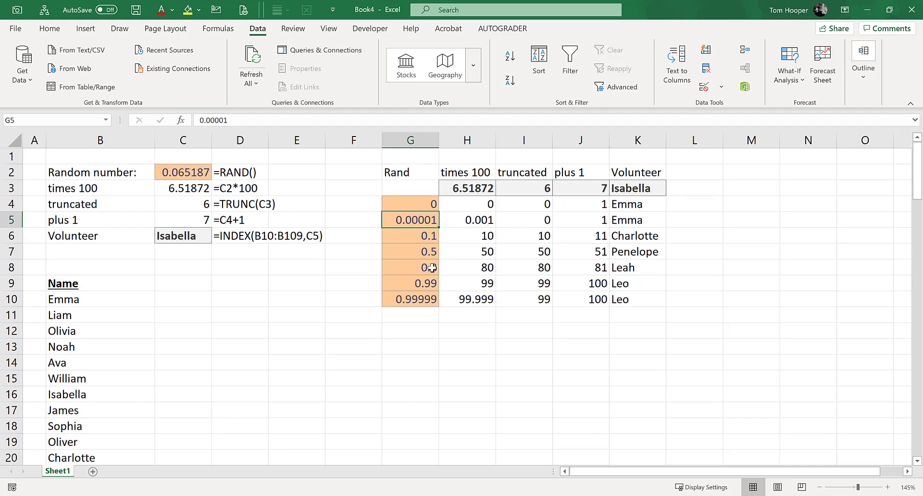
left_click(471, 222)
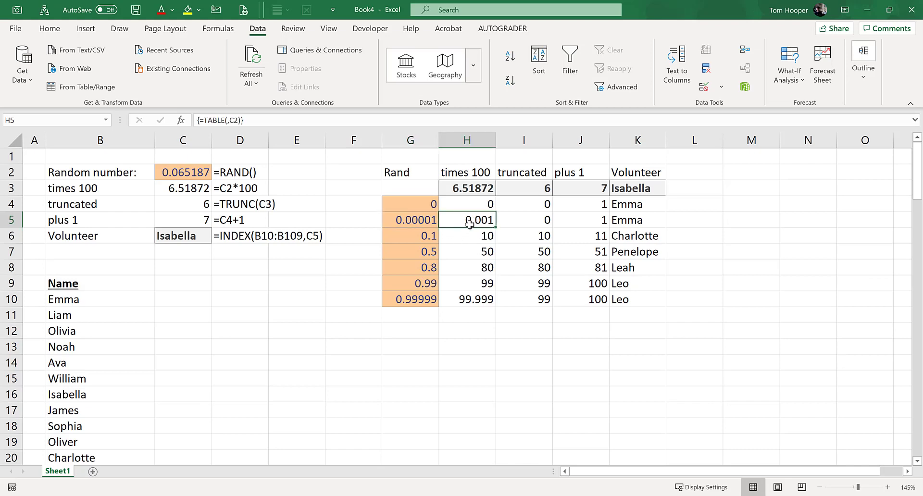
left_click(533, 219)
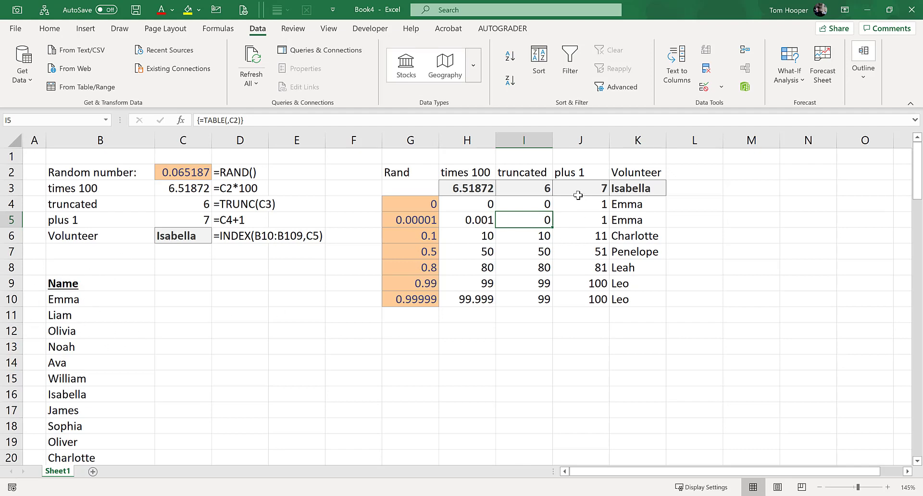
left_click(585, 223)
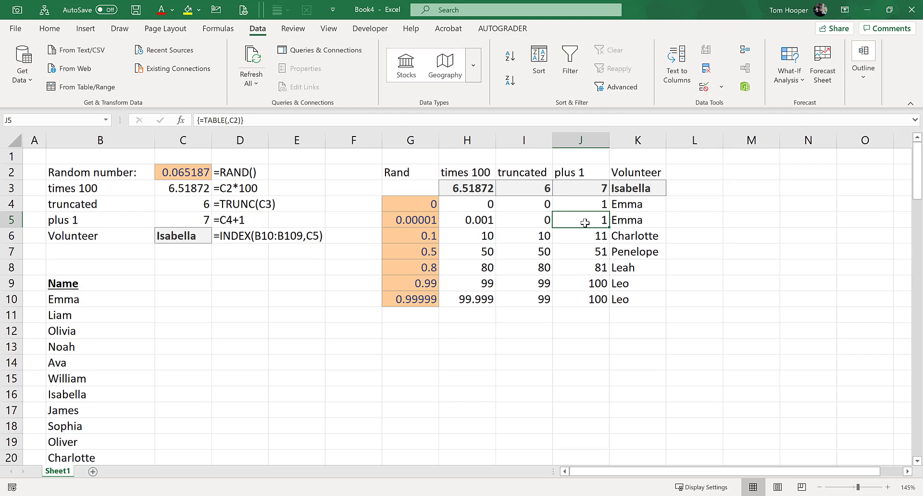
left_click(641, 220)
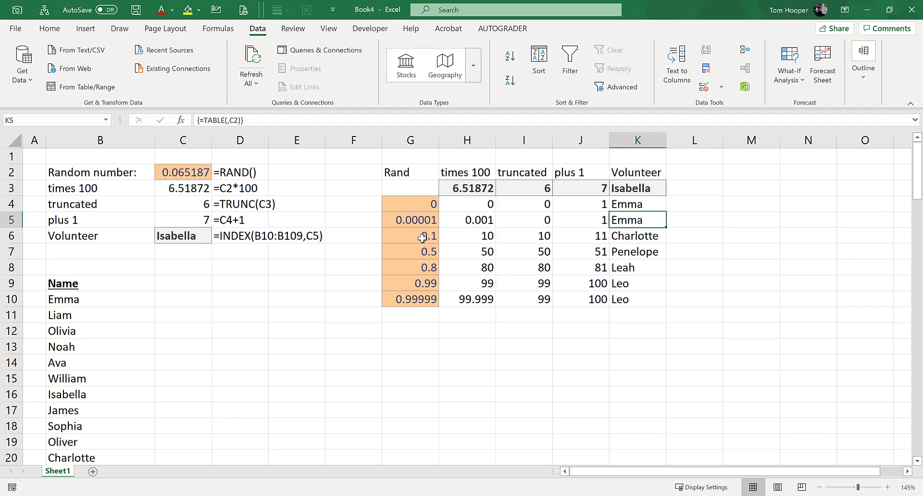
- Examine the data table row for the random value 0.99999 through to the volunteer, and the RAND formula in C2
left_click(414, 301)
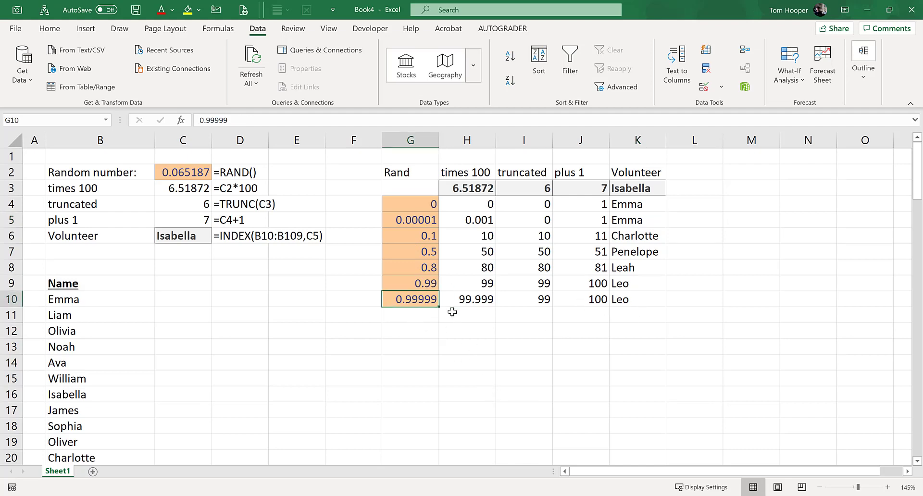
left_click(484, 301)
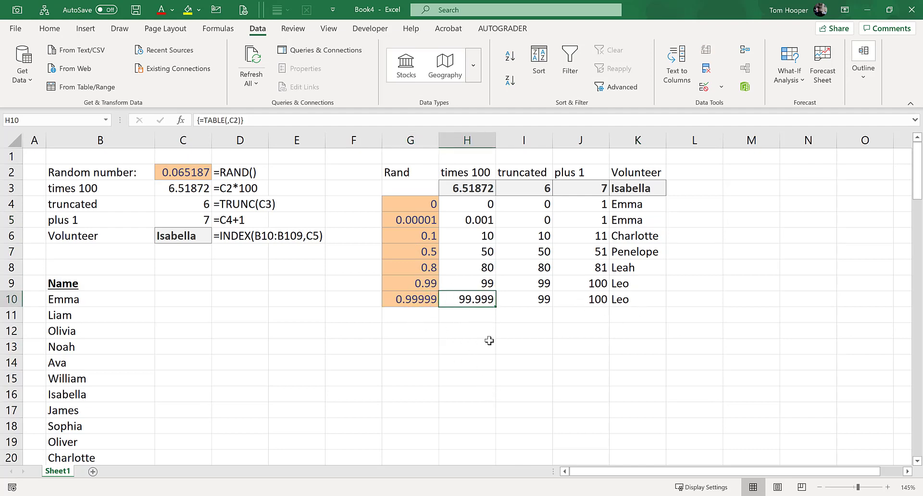
left_click(540, 299)
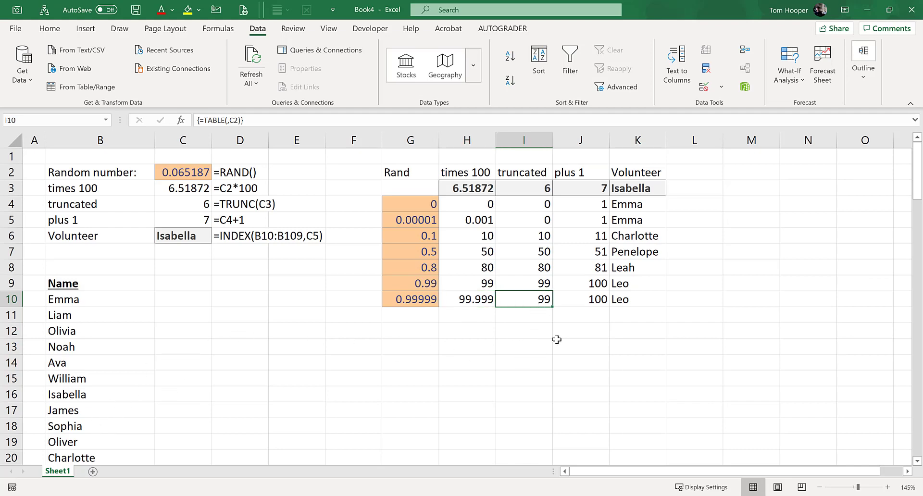
left_click(586, 302)
left_click(645, 299)
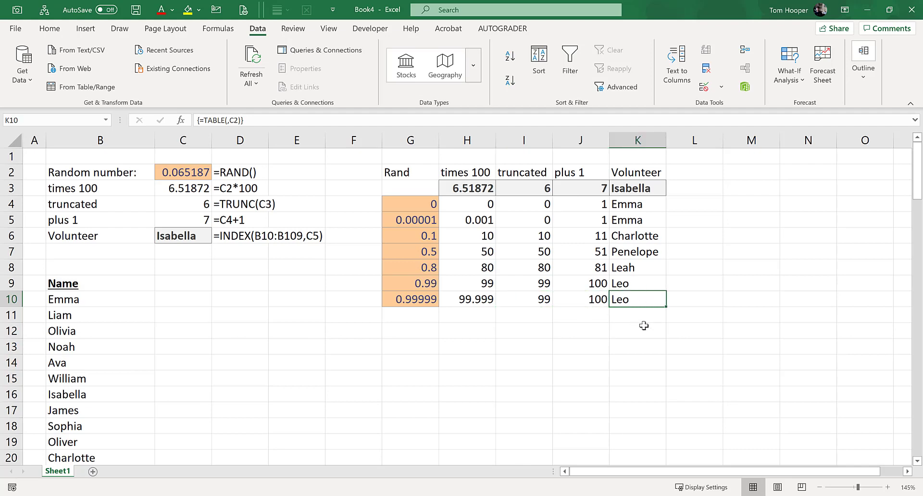
left_click(435, 340)
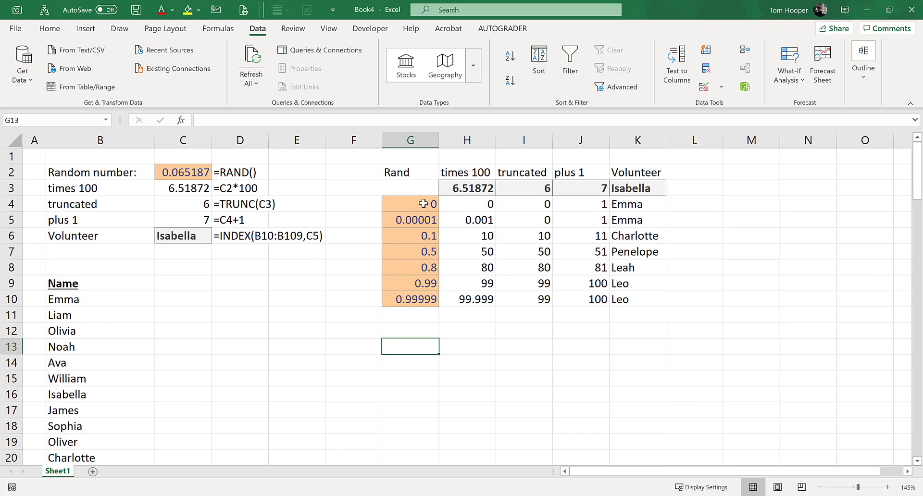
left_click(188, 169)
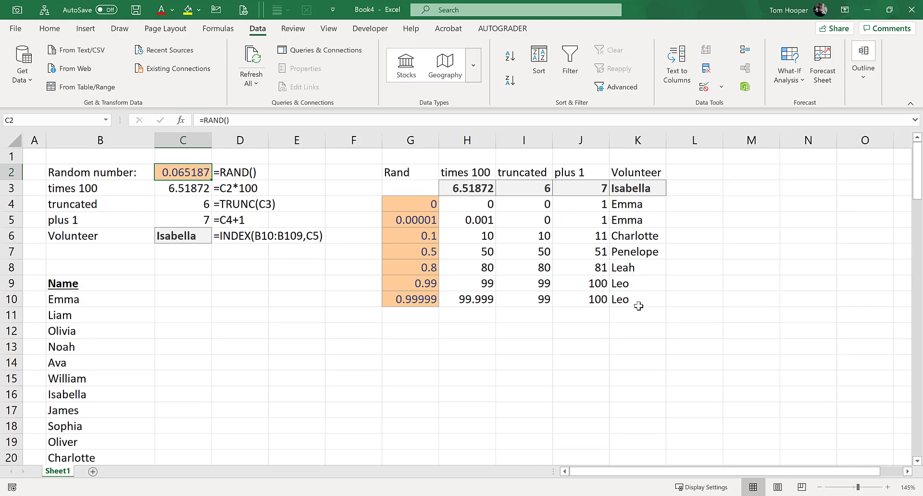
- Overwrite the Rand column from G4 down to G11 with the trial numbers 1 through 8
left_click(415, 204)
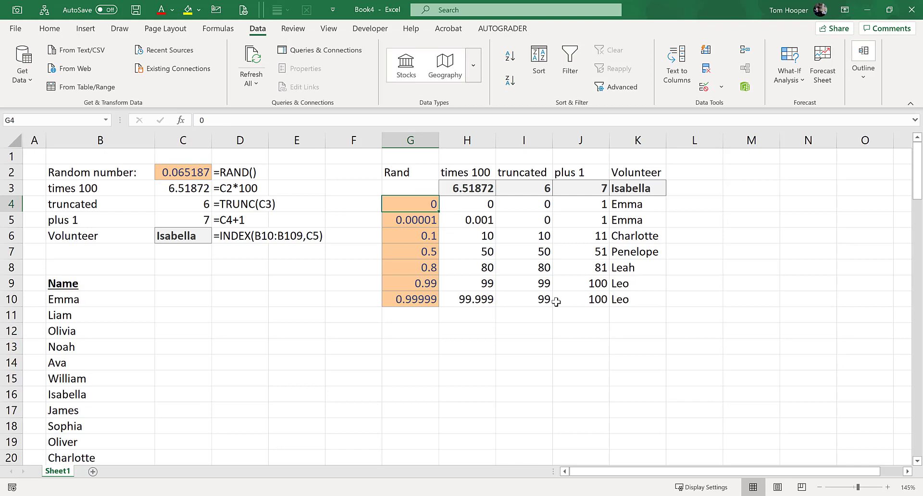
type("1")
key("Return")
type("2")
key("Return")
type("3")
key("Return")
type("4 5")
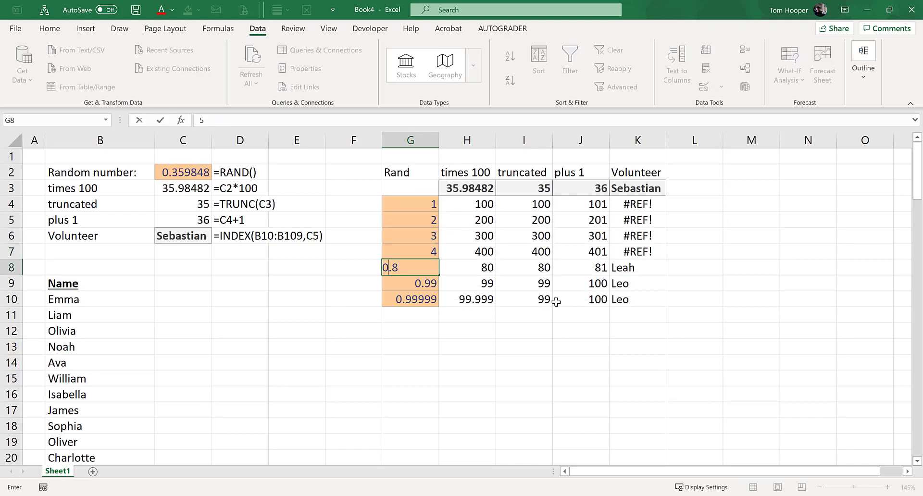
key("Return")
type("6")
key("Return")
type("7")
key("Return")
type("8")
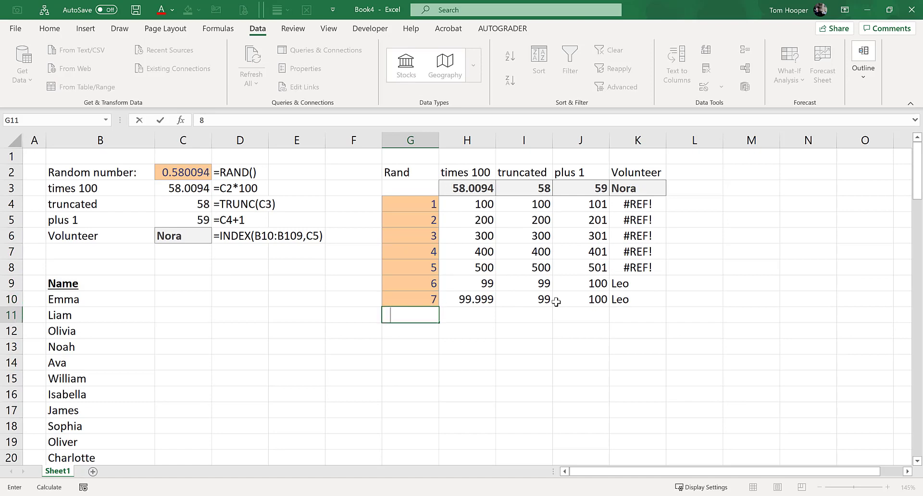
key("Return")
- Clear the extra trial number in G11, below the data table's last row
key("ctrl+Up")
key("ctrl+Up")
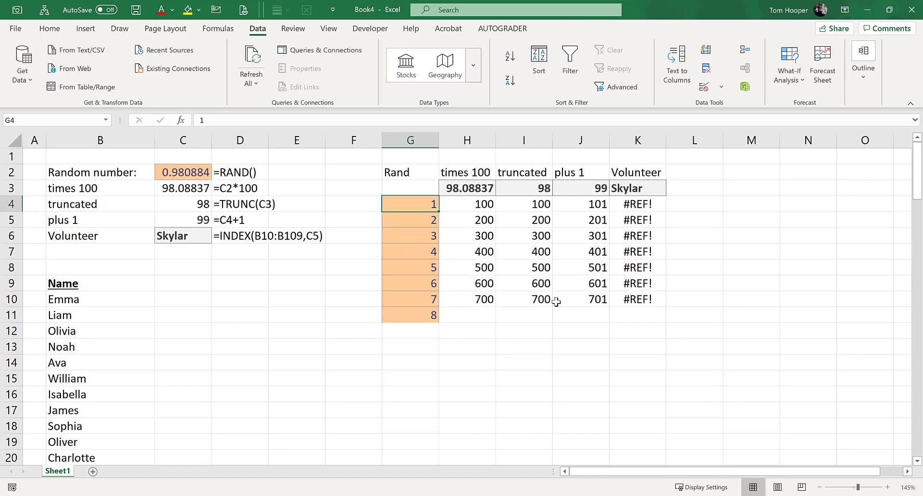
key("ctrl+Down")
key("Delete")
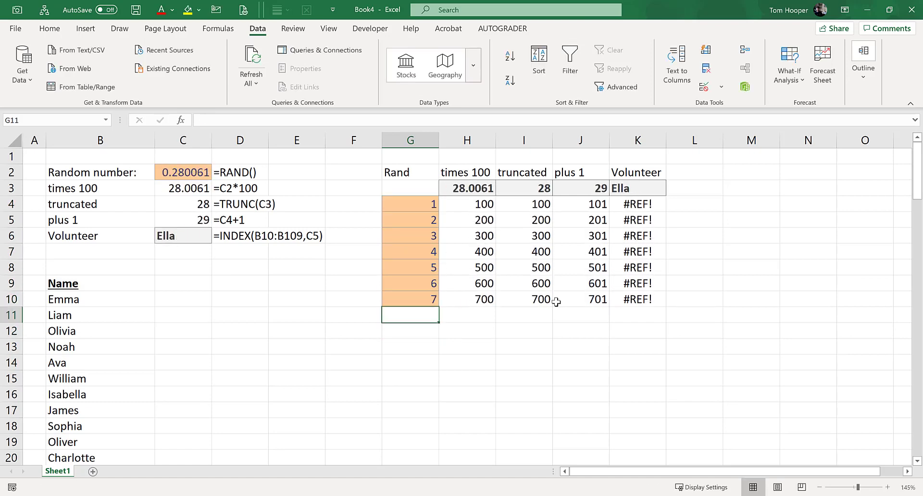
- Recreate the What-If data table over G3:K10 with the blank cell E2 as the column input cell
left_click(417, 204)
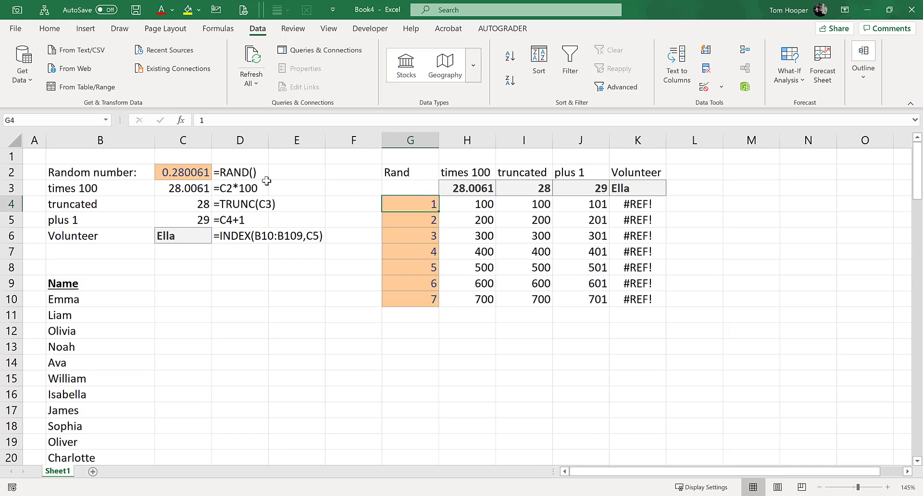
left_click(187, 174)
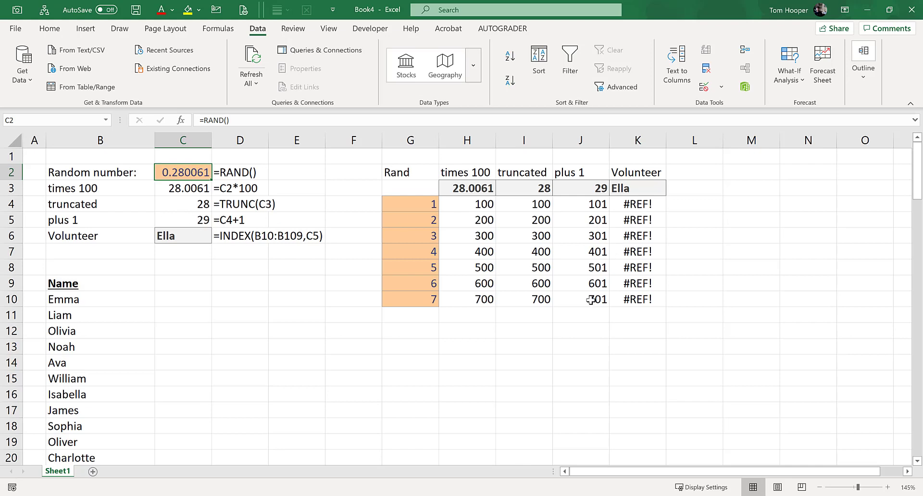
left_click_drag(414, 192, 647, 299)
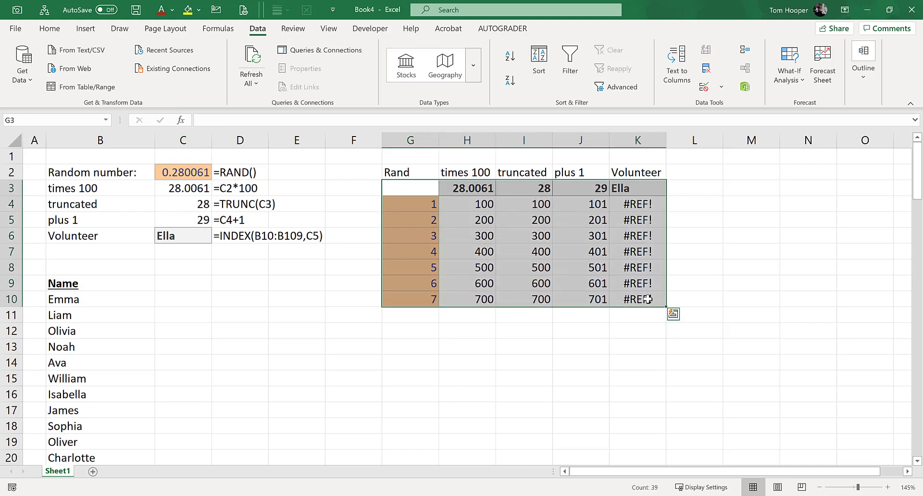
key("alt+a")
key("w")
key("t")
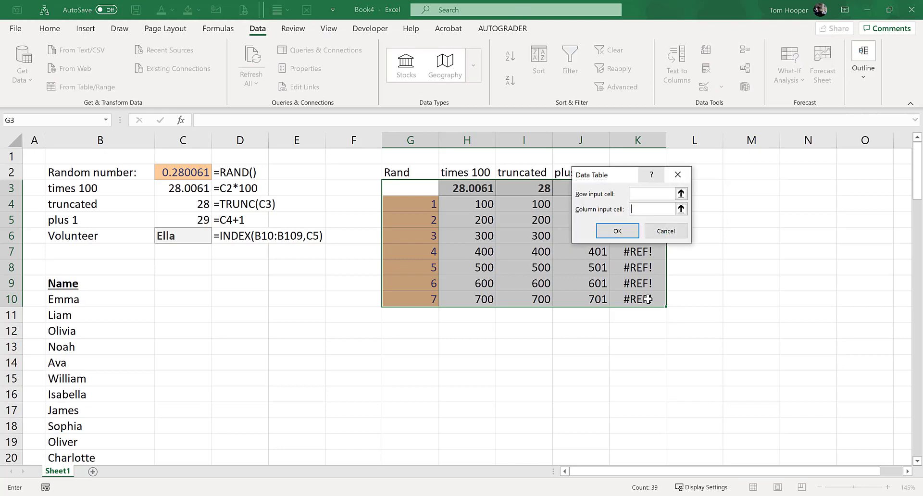
key("Tab")
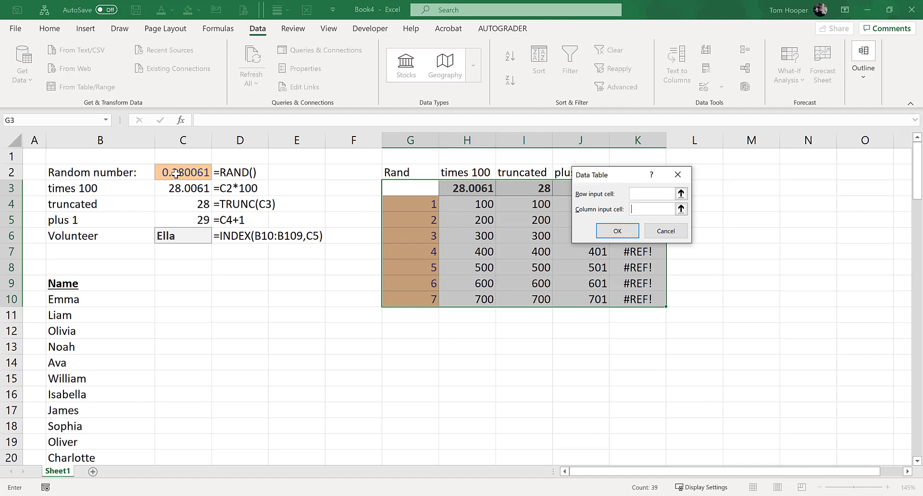
left_click(303, 177)
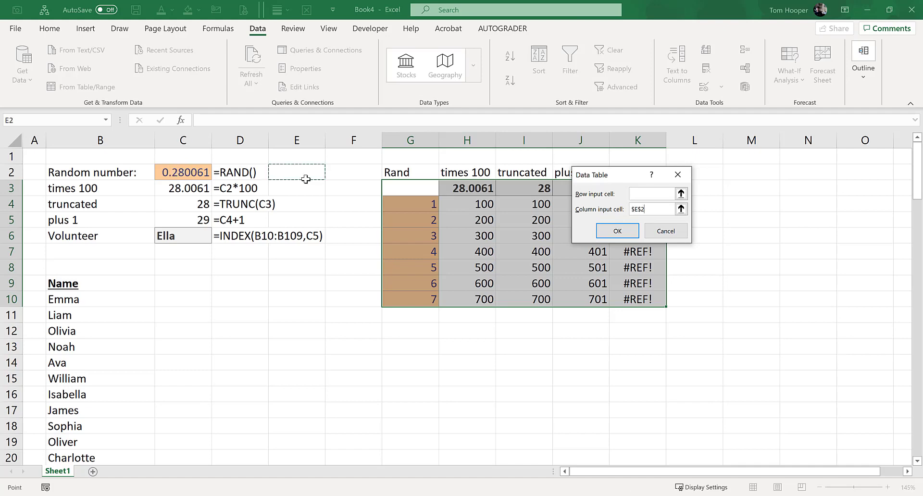
left_click(615, 230)
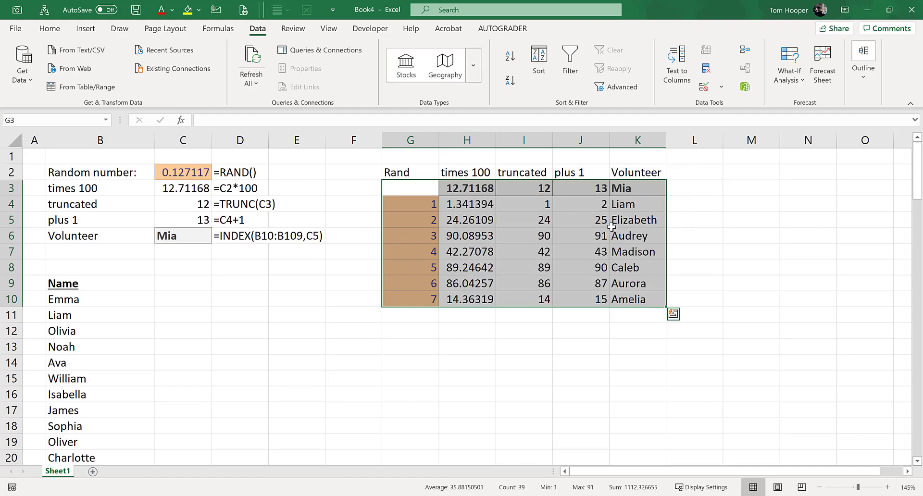
- Highlight the blank column input cell E2 with a yellow fill
left_click(305, 172)
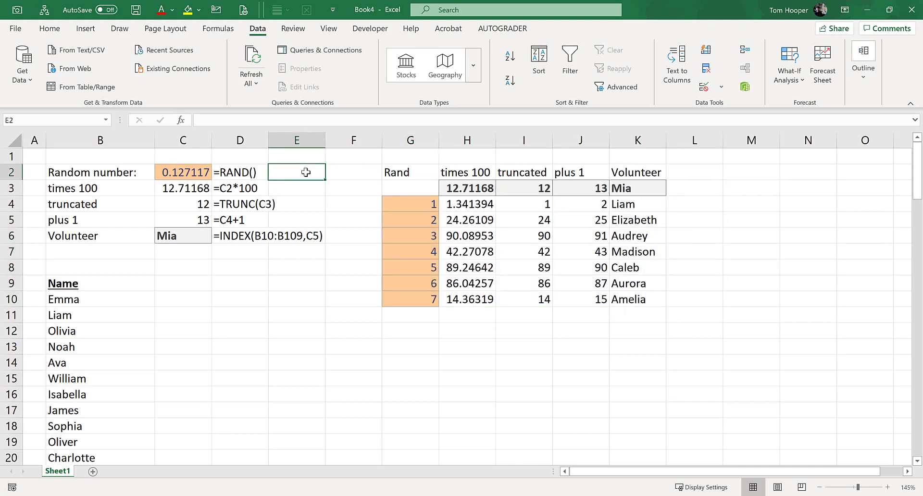
left_click(187, 9)
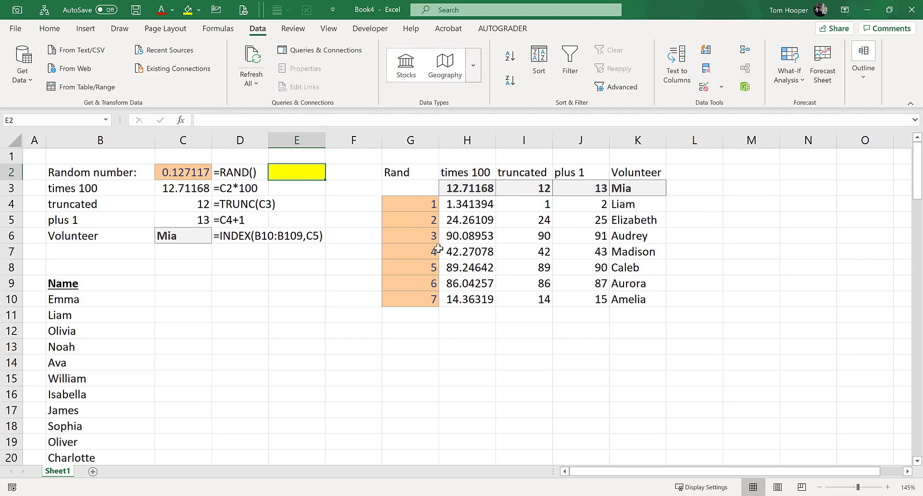
left_click(406, 204)
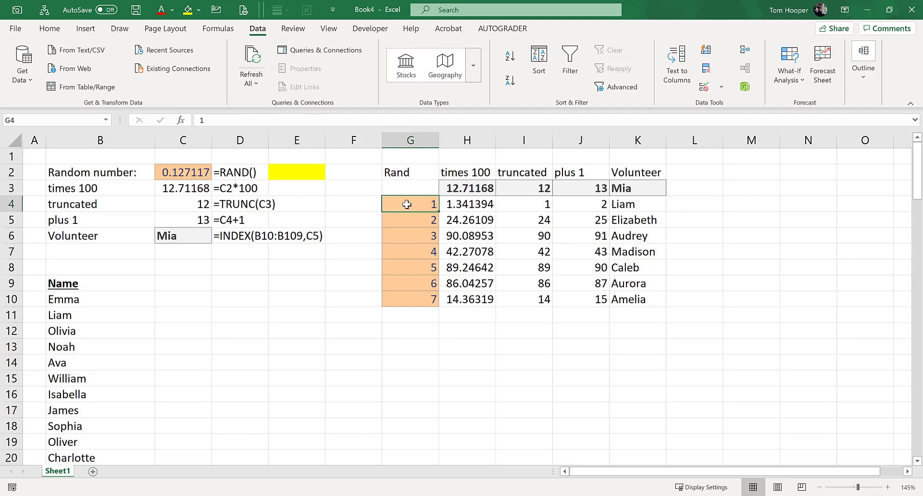
- Move the yellow input cell from E2 to N5 and check the TABLE formula in H4
left_click(308, 172)
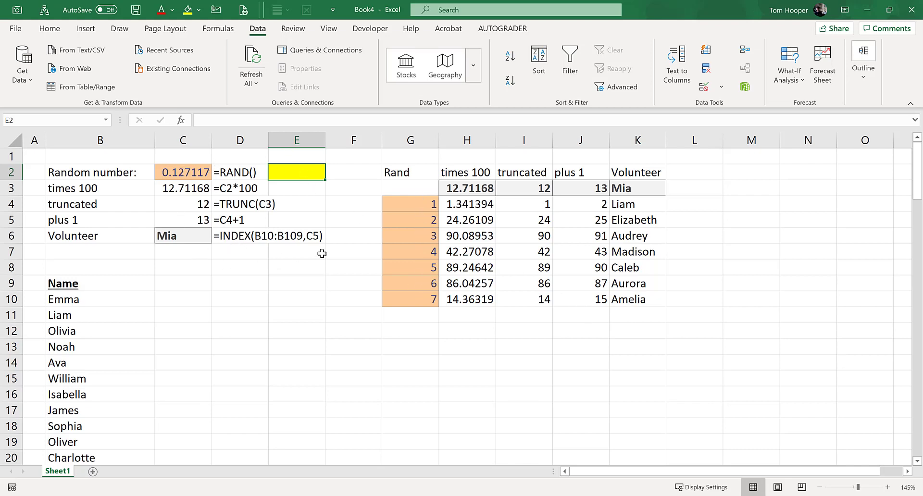
left_click_drag(304, 180, 807, 224)
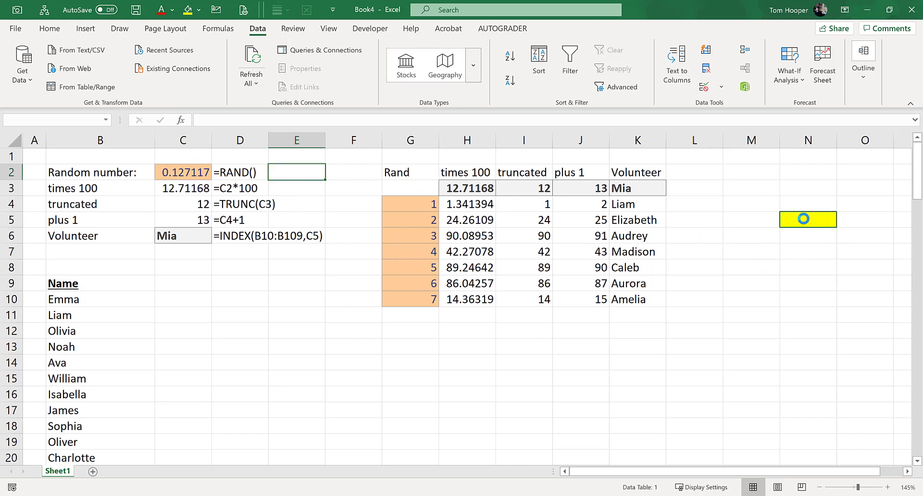
left_click(489, 208)
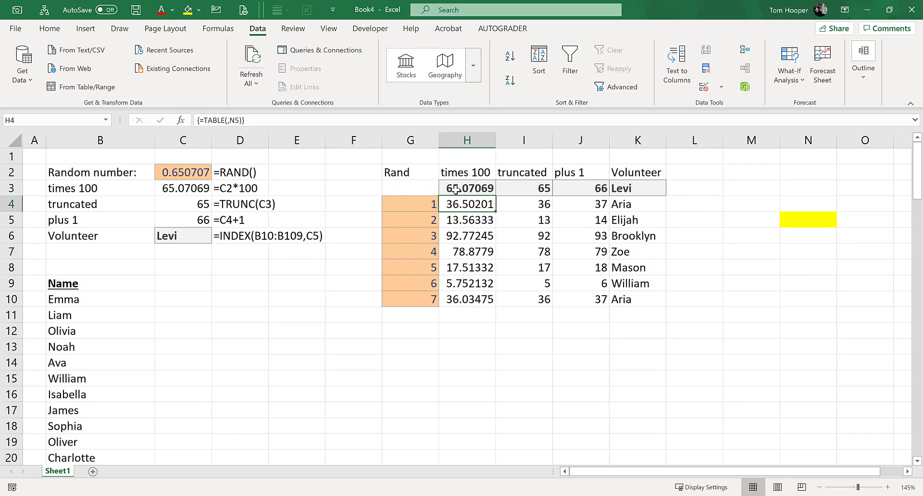
- Reapply the What-If data table to G3:K10 using the blank yellow cell N5 as the column input cell
left_click_drag(429, 185, 625, 298)
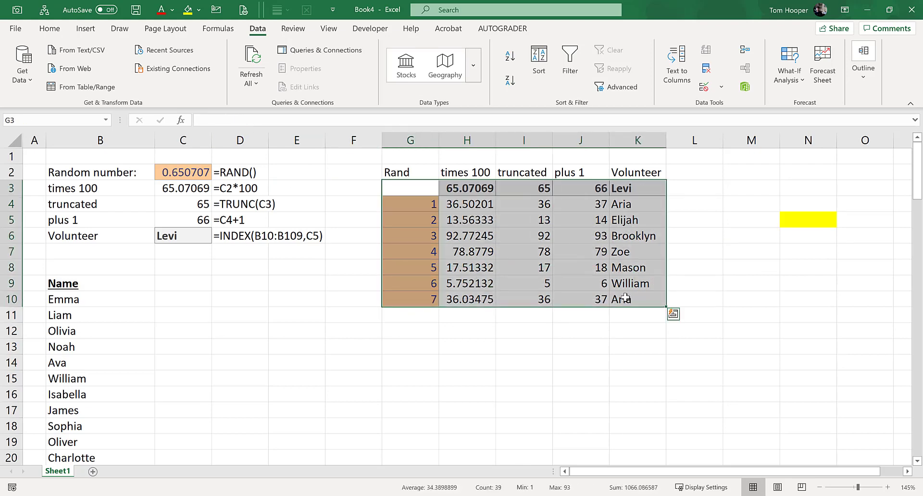
key("alt+a")
key("w")
key("t")
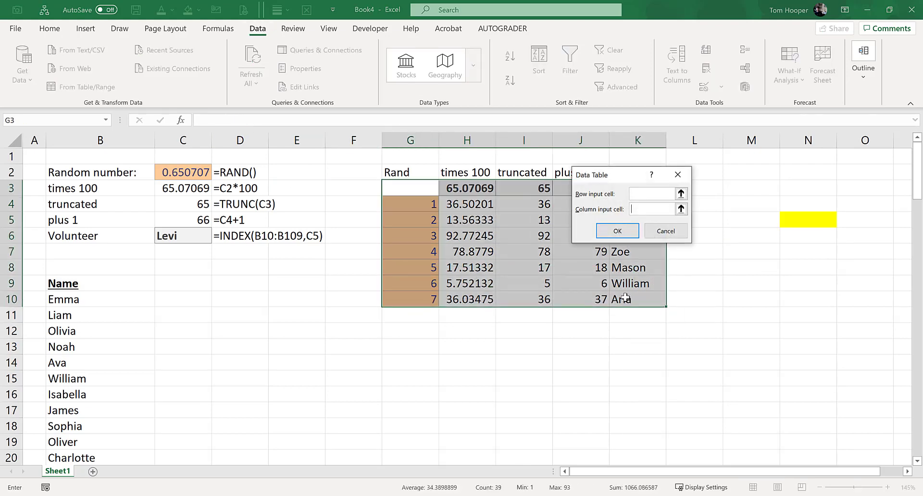
key("Tab")
left_click(811, 219)
left_click(619, 231)
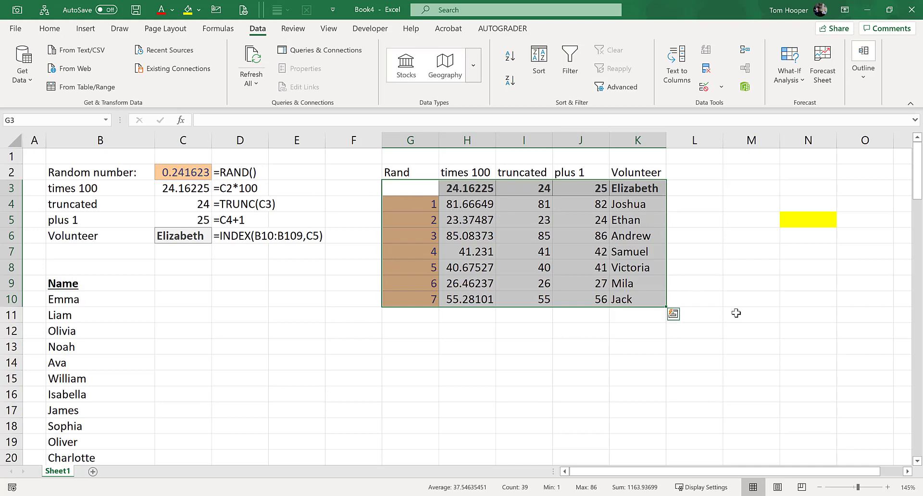
left_click(800, 223)
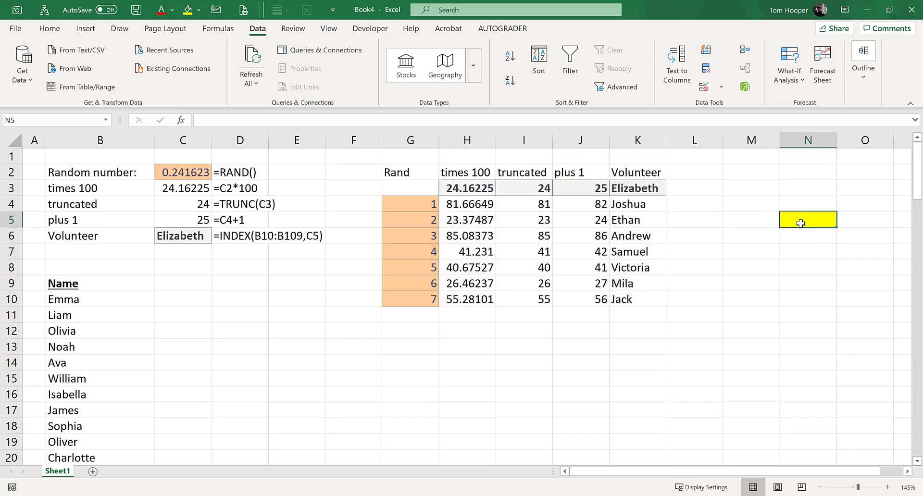
left_click(777, 178)
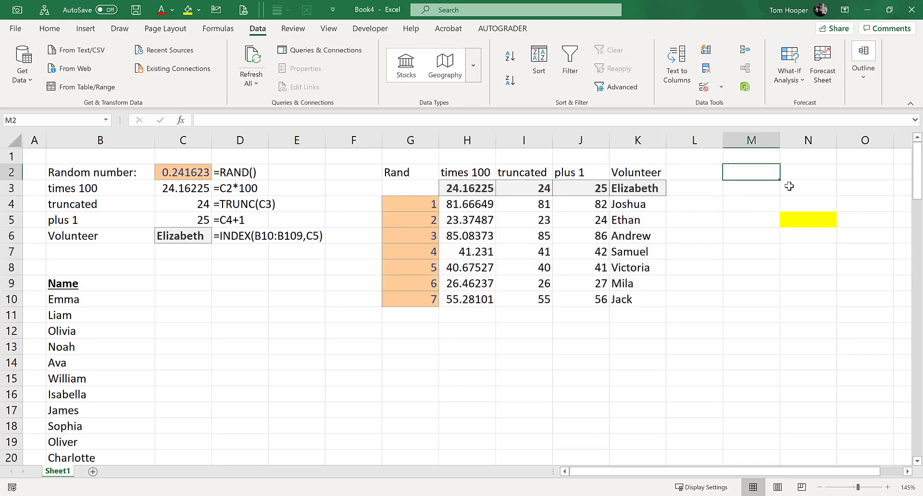
key("Right")
key("Down")
key("Right")
key("Left")
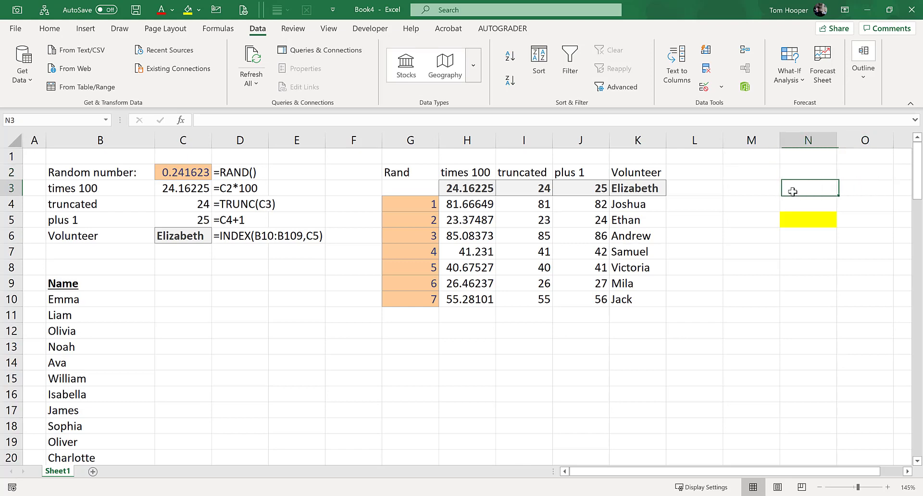
key("Down")
key("Down")
key("Down")
key("Down")
key("Up")
key("Up")
key("Up")
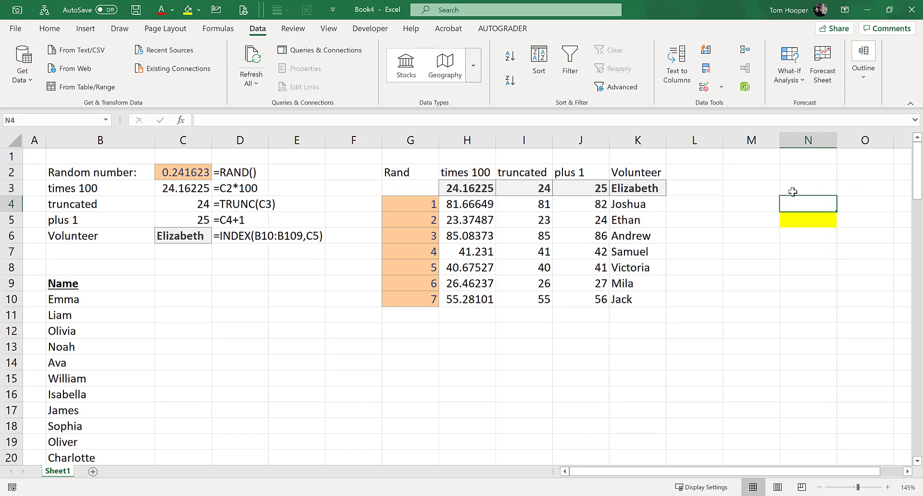
- Remove the yellow fill from the blank input cell N5
left_click(810, 223)
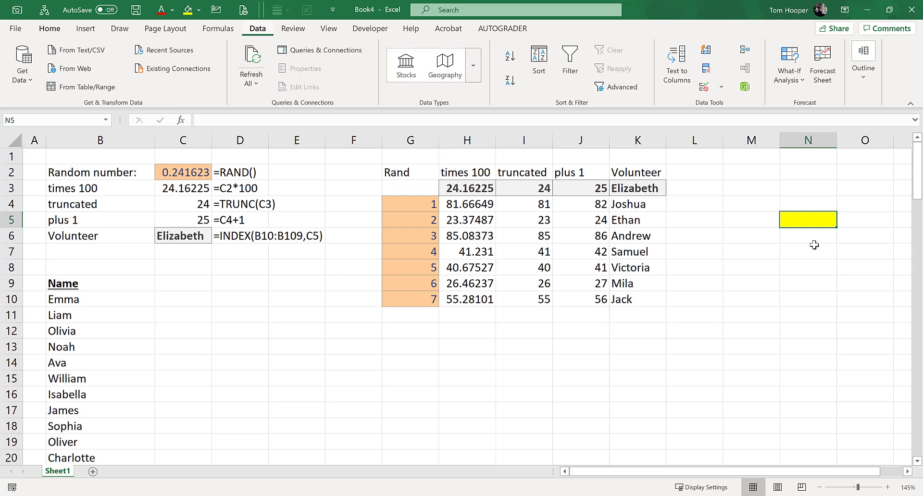
key("alt+h")
key("h")
key("n")
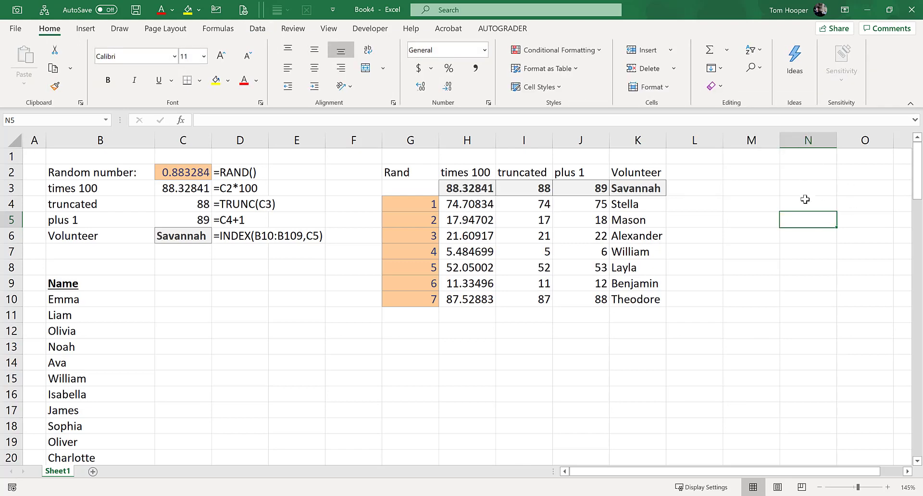
left_click_drag(418, 184, 649, 302)
left_click(570, 344)
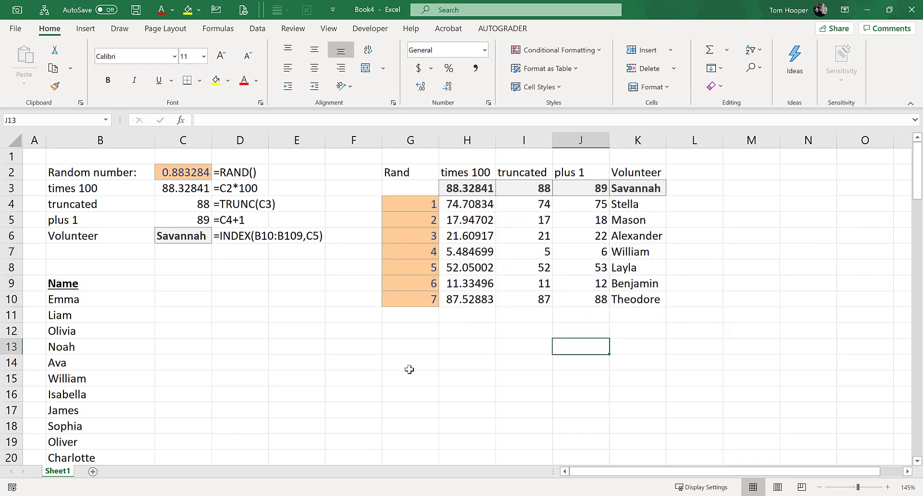
left_click(428, 366)
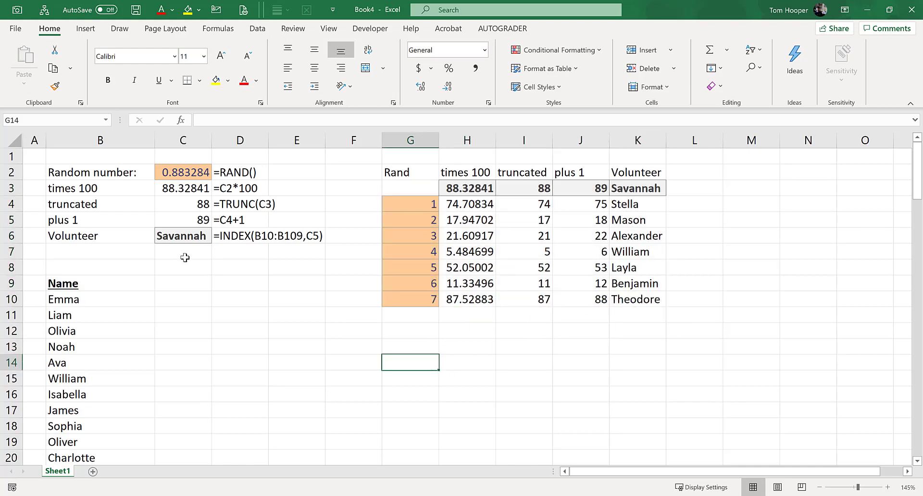
- Highlight the blank corner cell G3 of the data table with a yellow fill
left_click(182, 236)
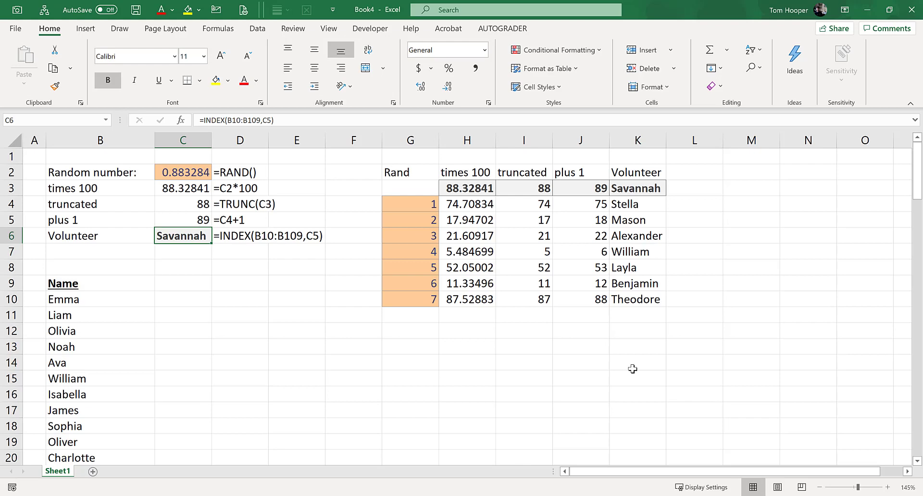
left_click(431, 184)
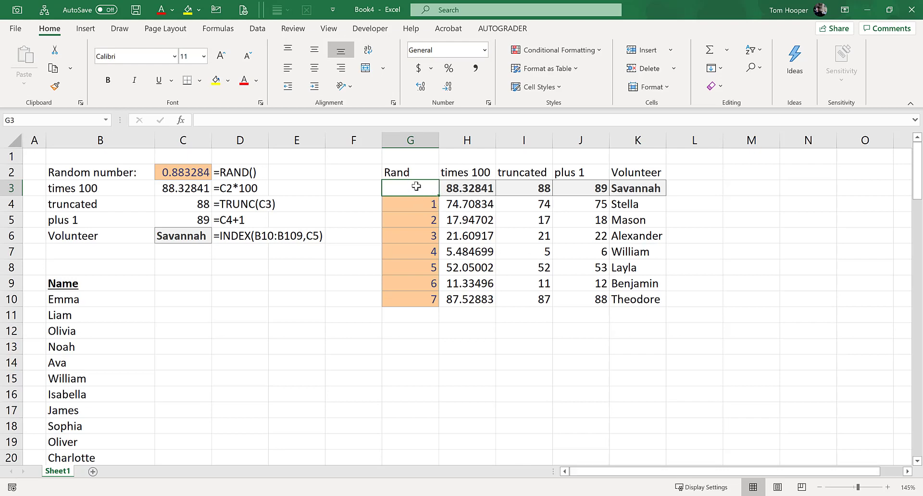
left_click(188, 10)
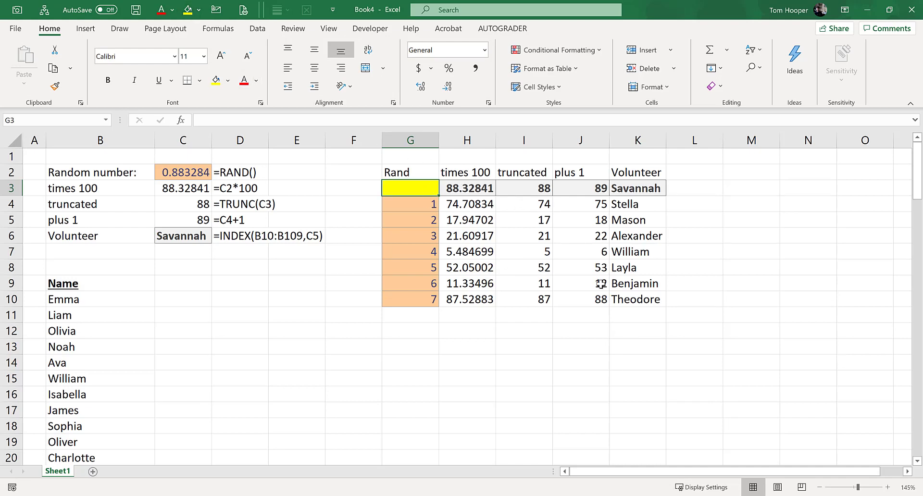
- Rename the header in G2 as Iterations
key("Down")
key("Down")
key("Up")
key("Up")
key("Up")
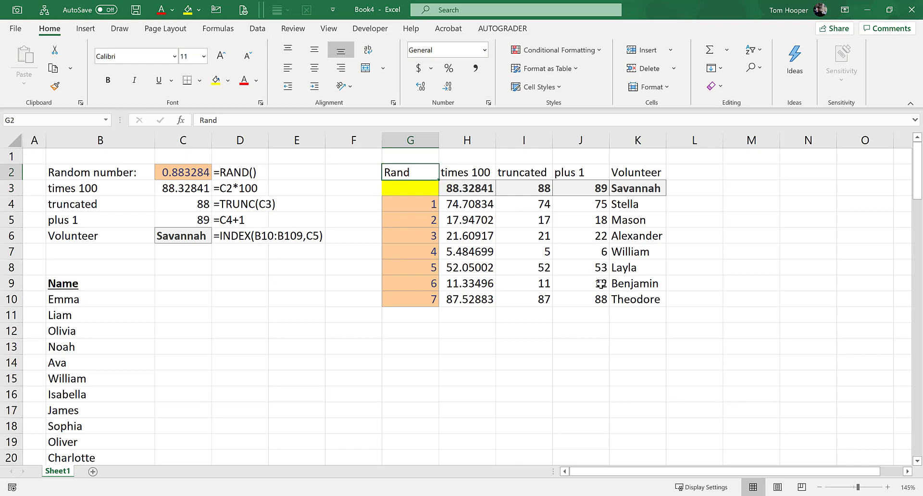
type("Iterations")
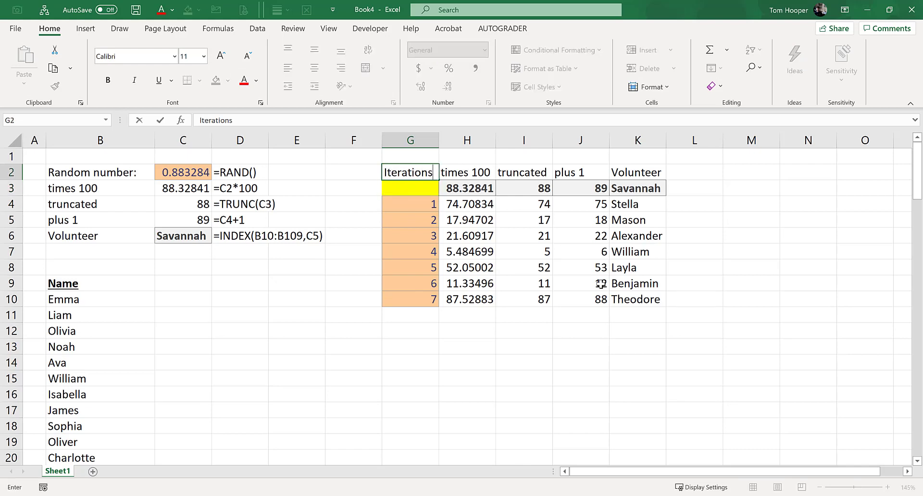
key("Return")
key("Down")
key("Down")
key("Up")
key("Up")
key("Down")
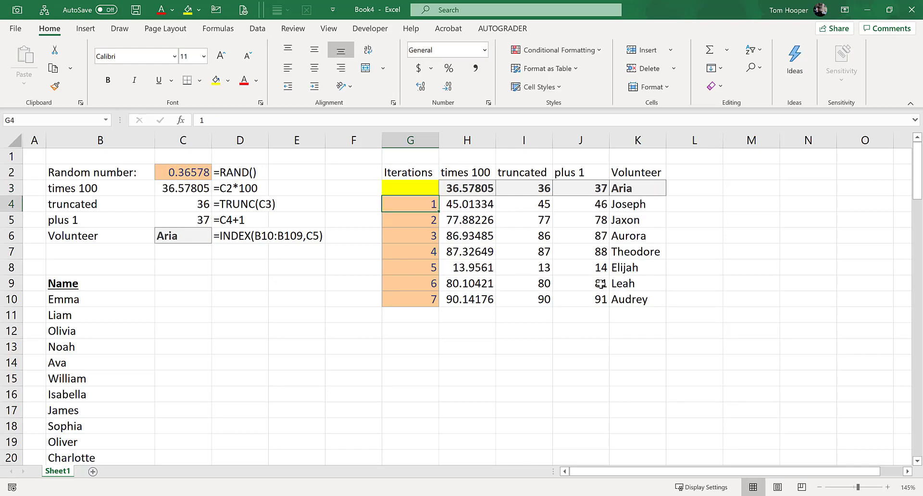
- Reapply the What-If data table to G3:K10 using the blank yellow cell G3 as the column input cell
key("Up")
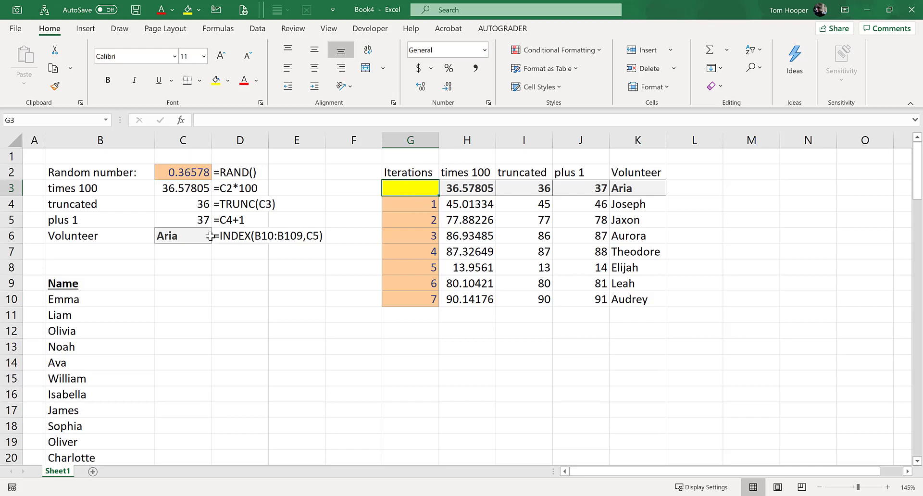
key("ctrl+shift+Down")
key("shift+Right")
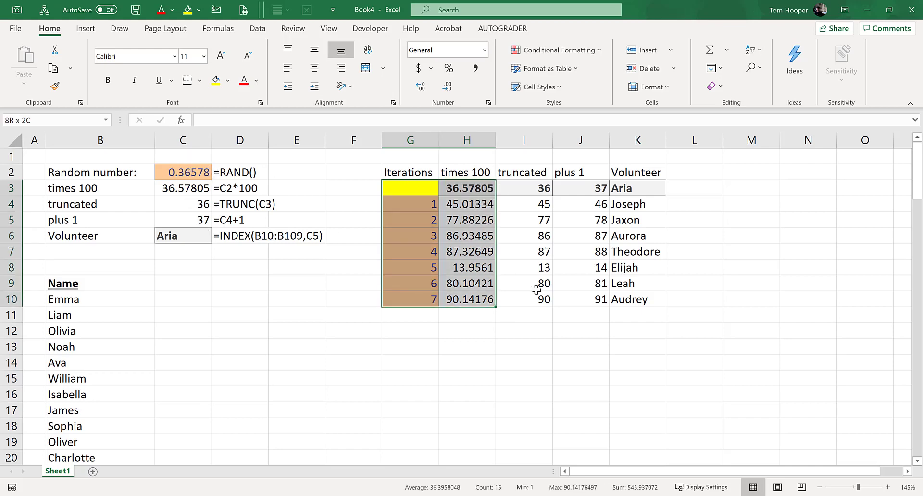
key("ctrl+shift+Right")
key("alt+a")
key("w")
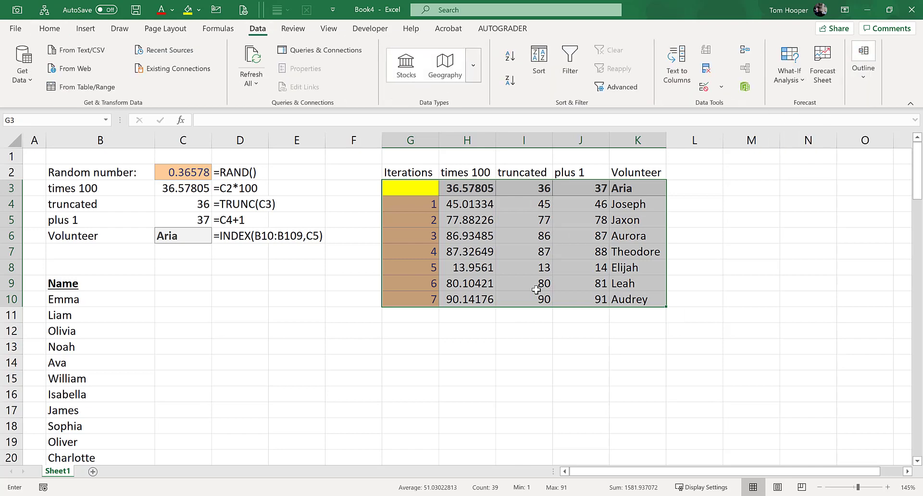
key("t")
key("Tab")
left_click(392, 185)
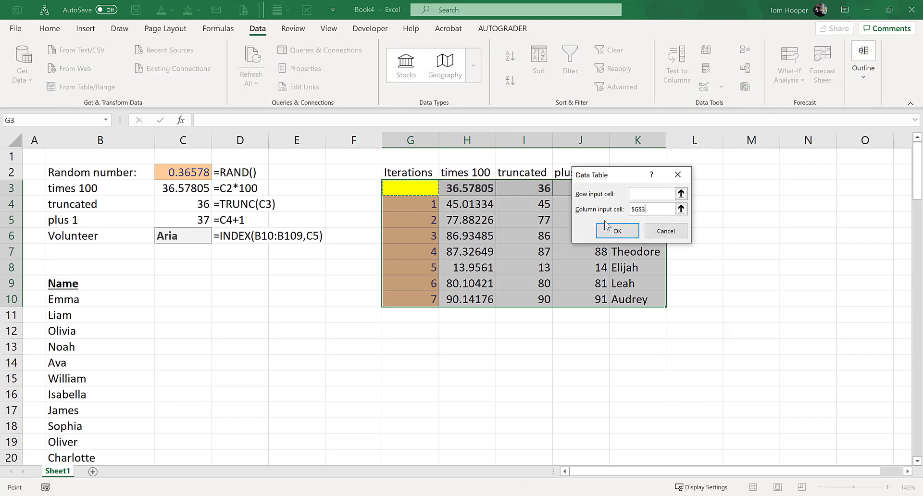
key("Return")
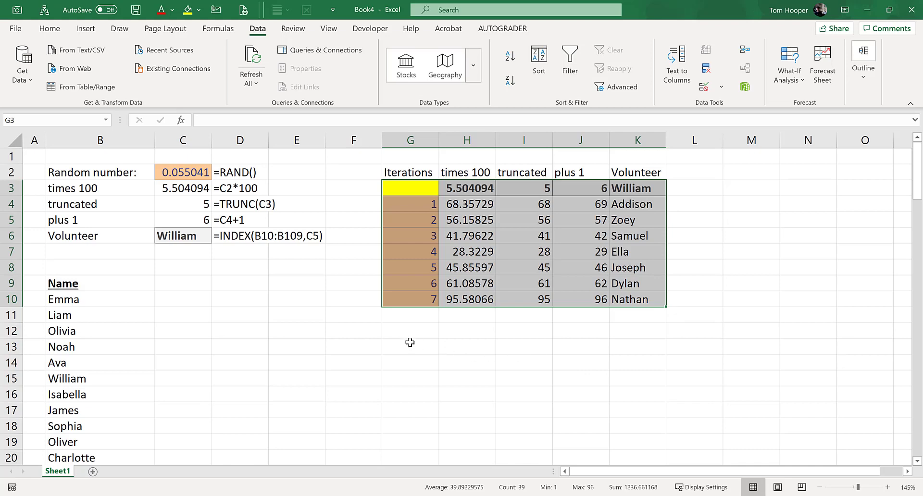
- Recalculate the sheet several times to generate new random trials in the data table
left_click(413, 347)
key("F9")
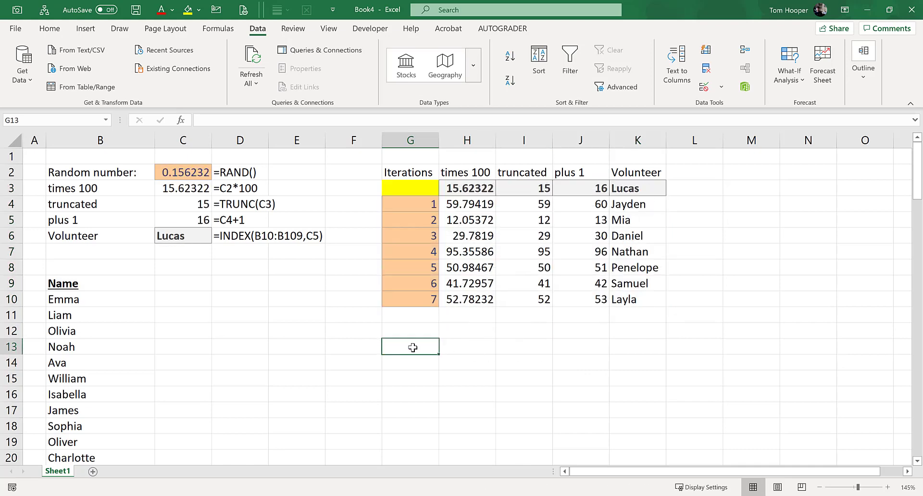
key("F9")
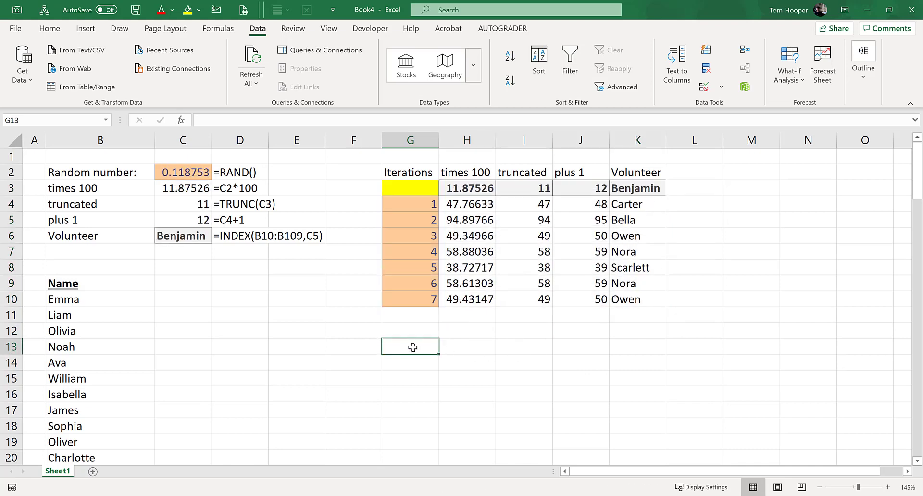
key("F9")
key("F9")
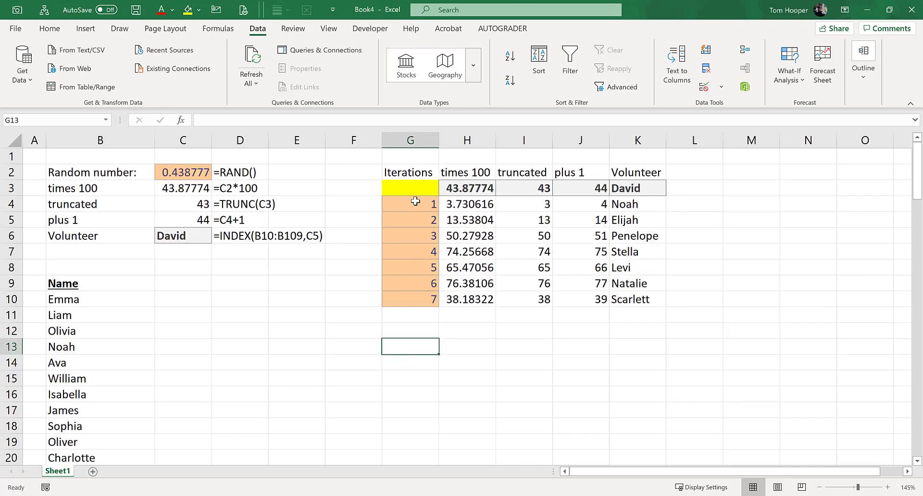
- Replace the first three iteration numbers in G4:G6 with the words Apple, Grape and Banana
left_click_drag(412, 204, 409, 297)
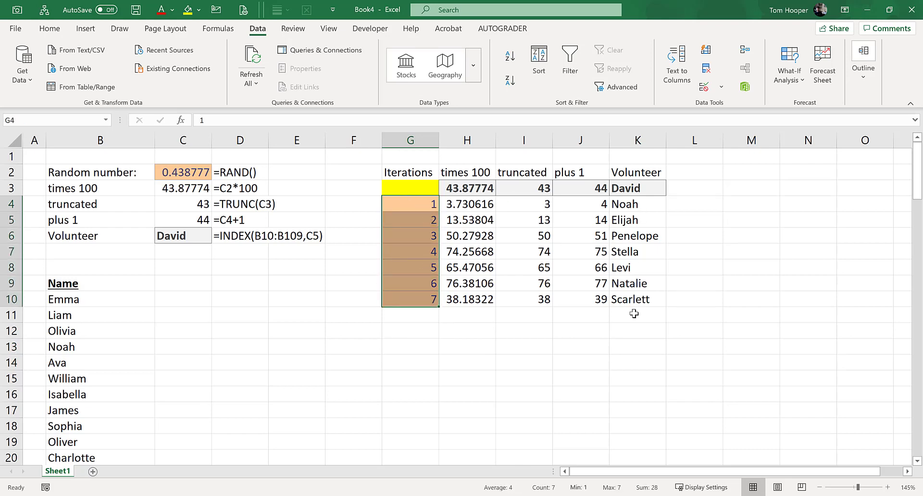
left_click(422, 204)
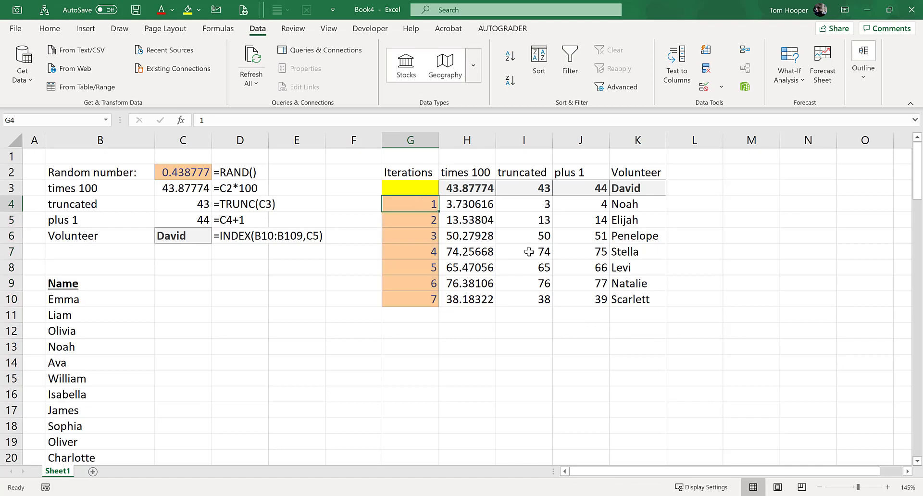
type("Apple")
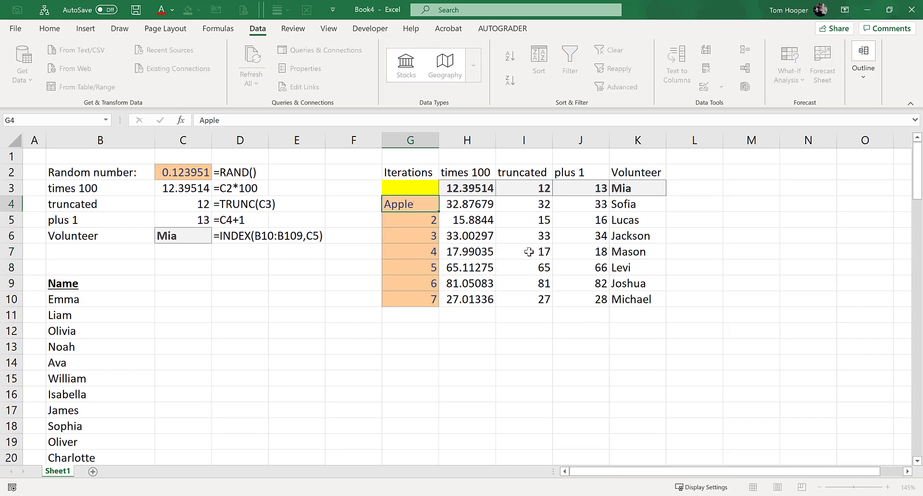
key("Return")
type("Grape")
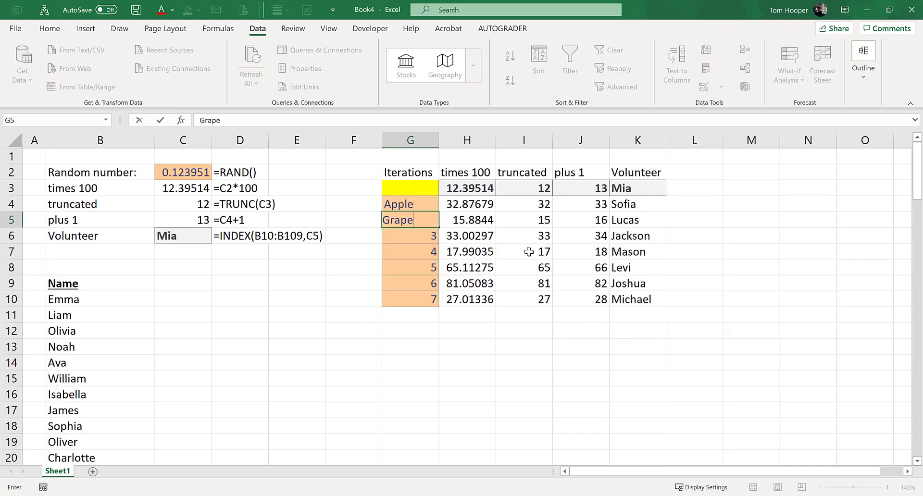
key("Return")
type("Banana")
key("Return")
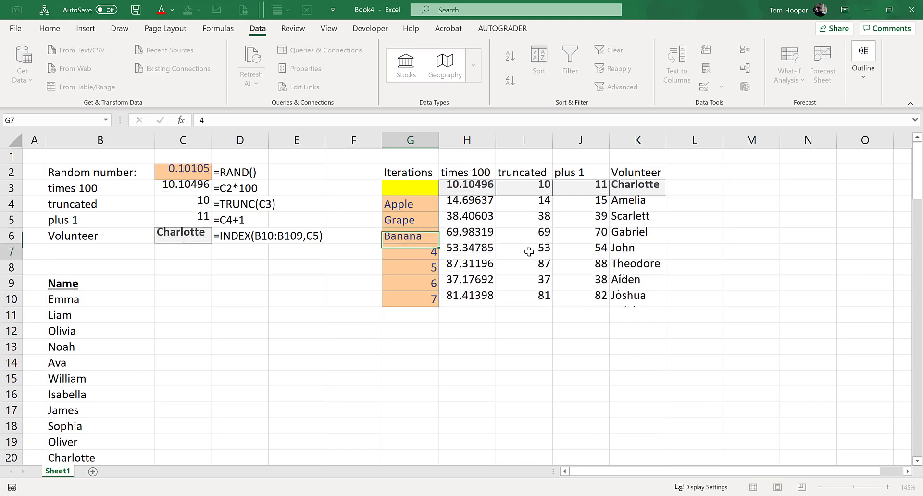
- Replace the remaining iteration numbers in G7:G10 with Dog, Pony, Car and Sky
type("Dog")
key("Return")
type("Pony")
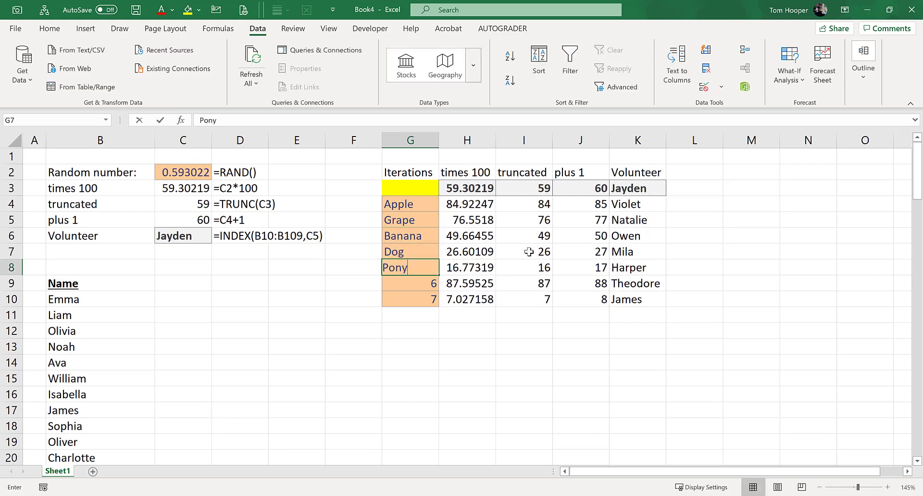
key("Return")
type("Car")
key("Return")
type("Sk")
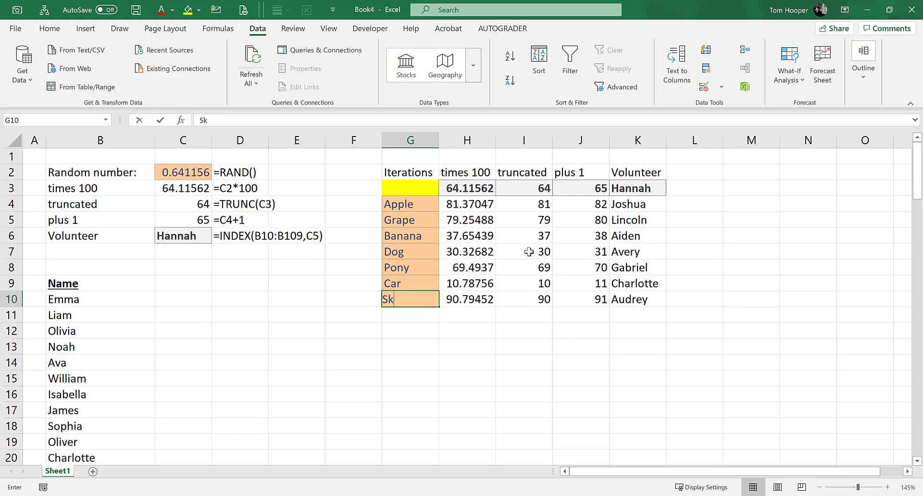
type("y")
key("Return")
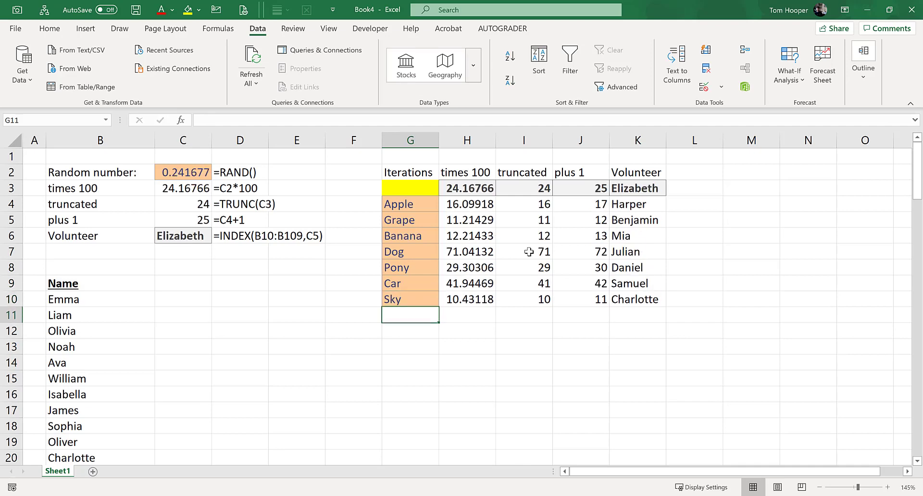
- Check the blank input cell G3 and the word entries that the data table feeds into it from G4:G10
left_click(419, 203)
left_click(421, 186)
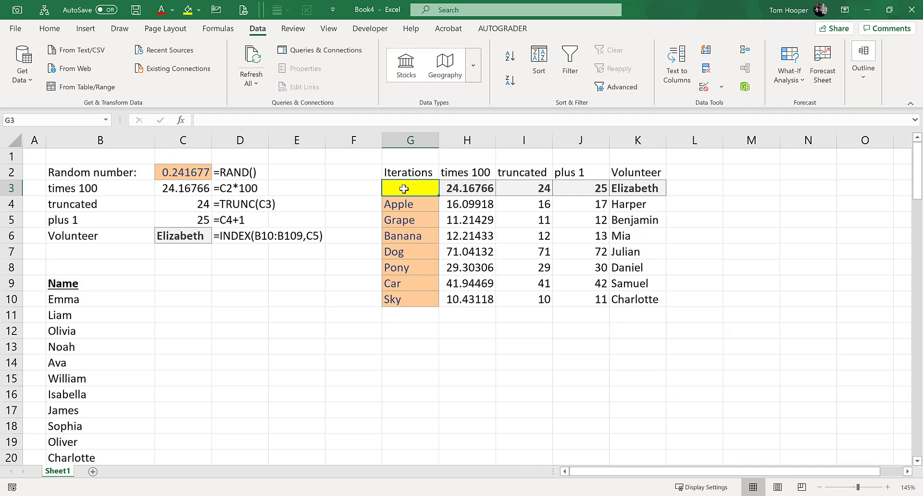
left_click(411, 221)
left_click(411, 239)
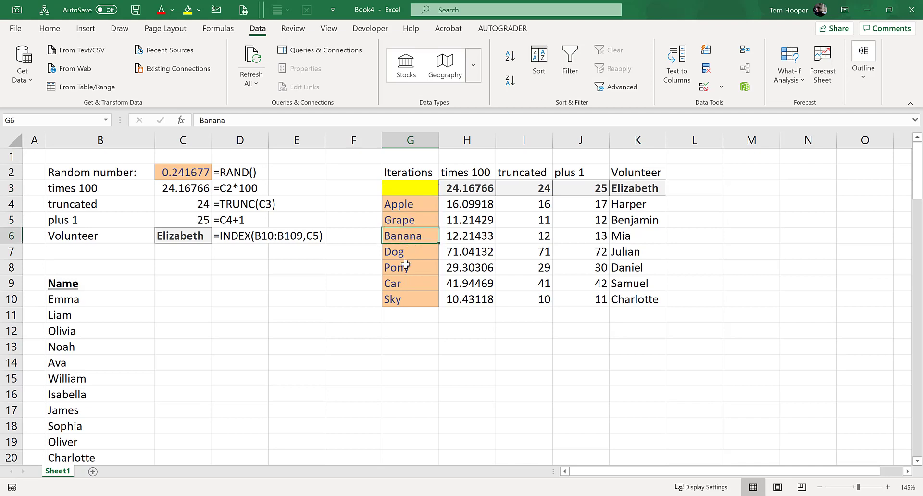
left_click(406, 265)
left_click(404, 302)
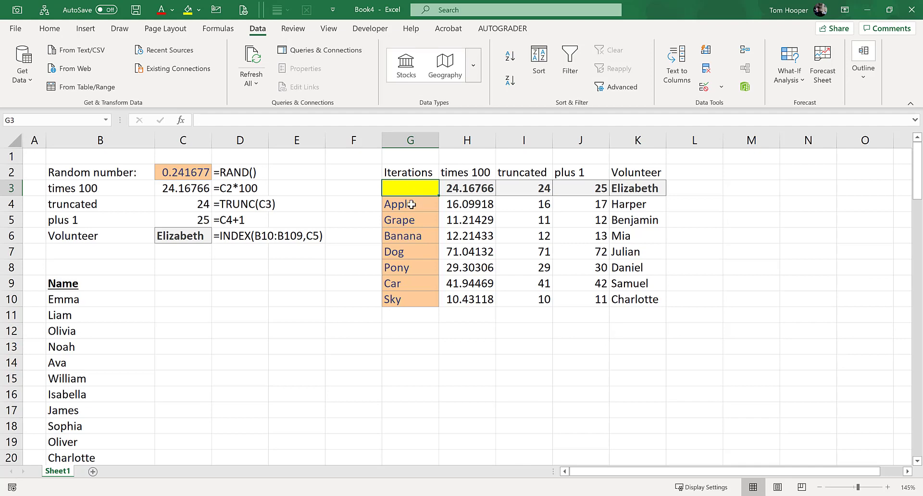
- Enter 1 and 2 in G4:G5 and fill the number series down to G10
left_click(414, 203)
type("1")
key("Return")
type("2")
key("Return")
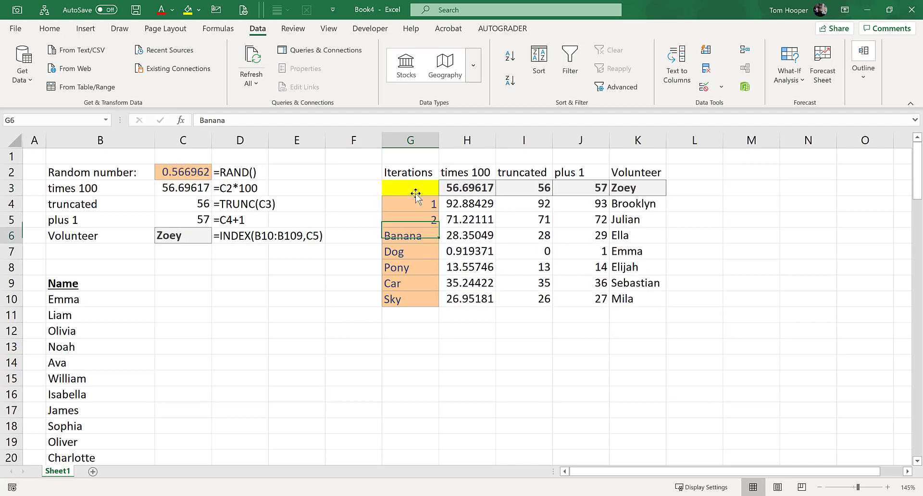
key("Up")
left_click(415, 197)
key("shift+Down")
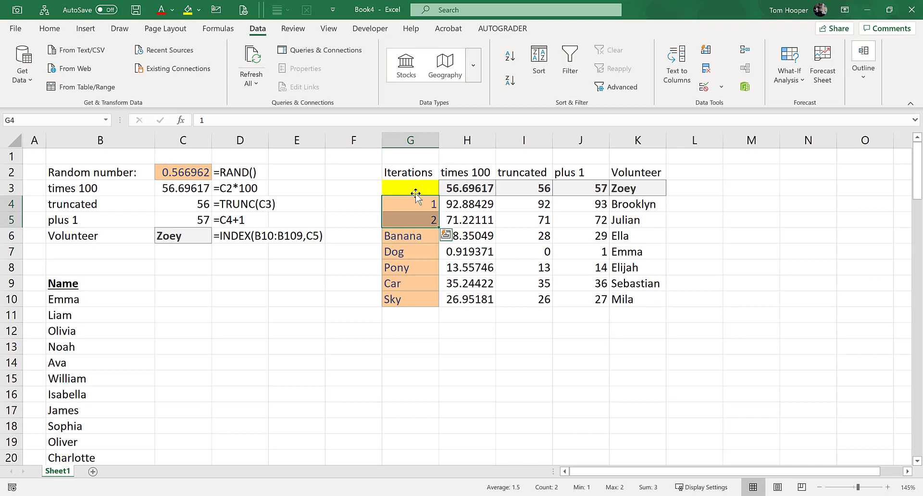
left_click_drag(438, 227, 438, 303)
- Replace the first two iteration values with the labels Hz Dt in G4 and Vt Dt in G5
left_click(414, 205)
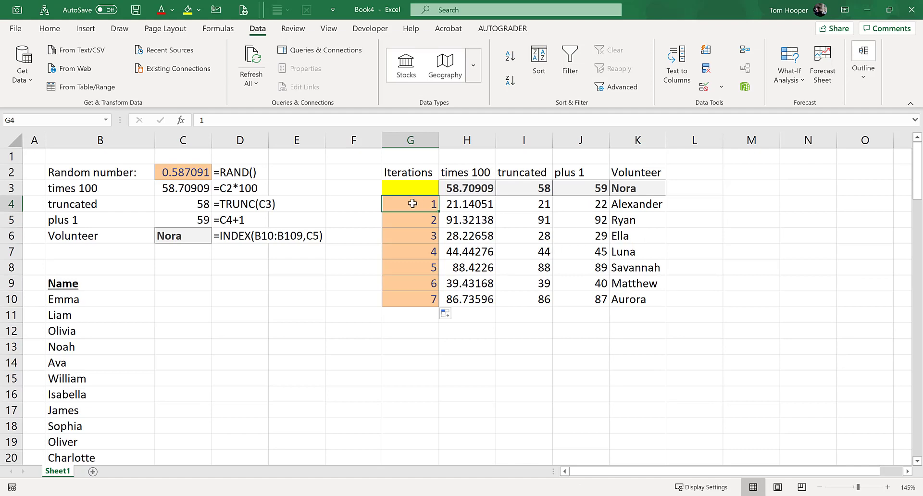
type("Hz")
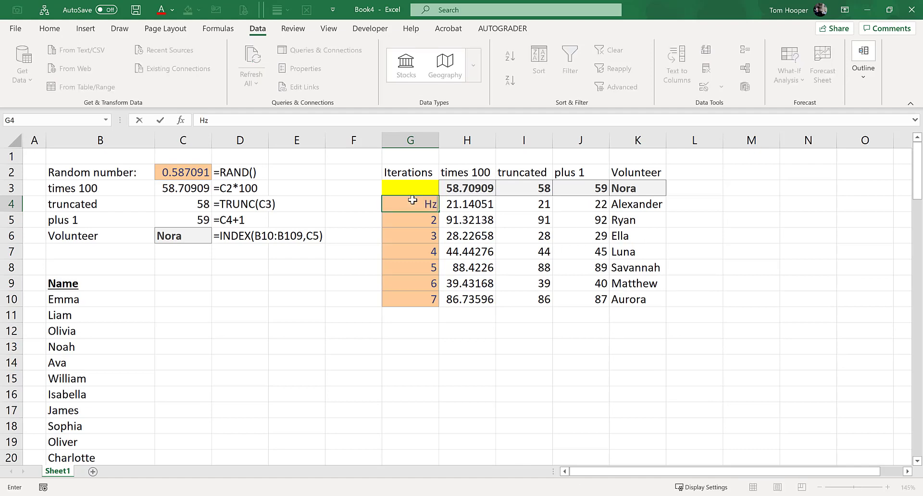
type(" Dt")
key("Return")
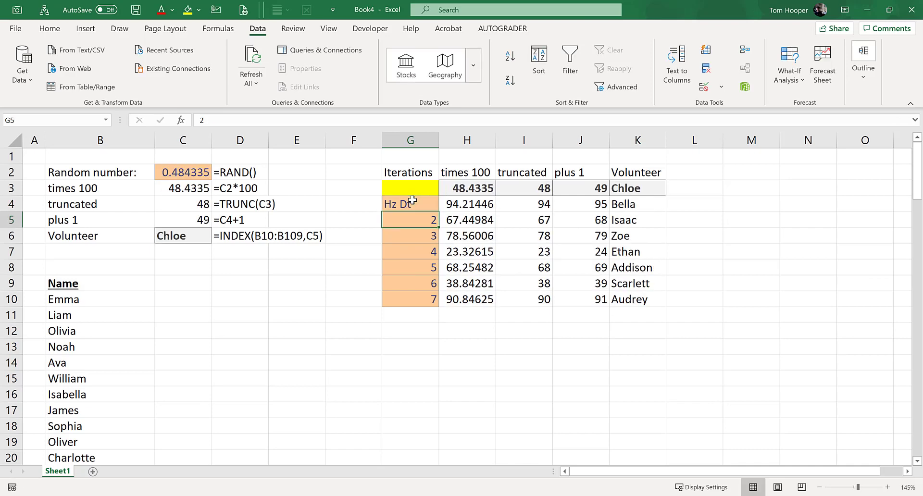
type("Vt")
key("Return")
type("Dt")
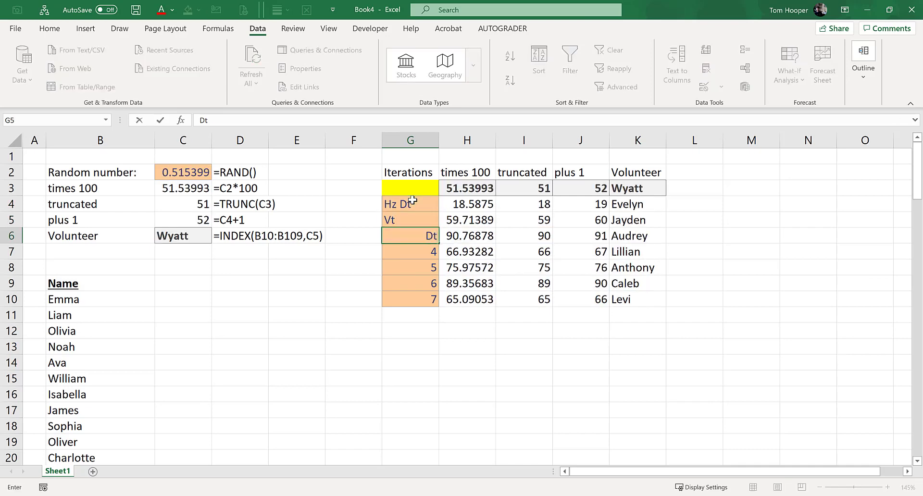
key("Escape")
key("Up")
key("F2")
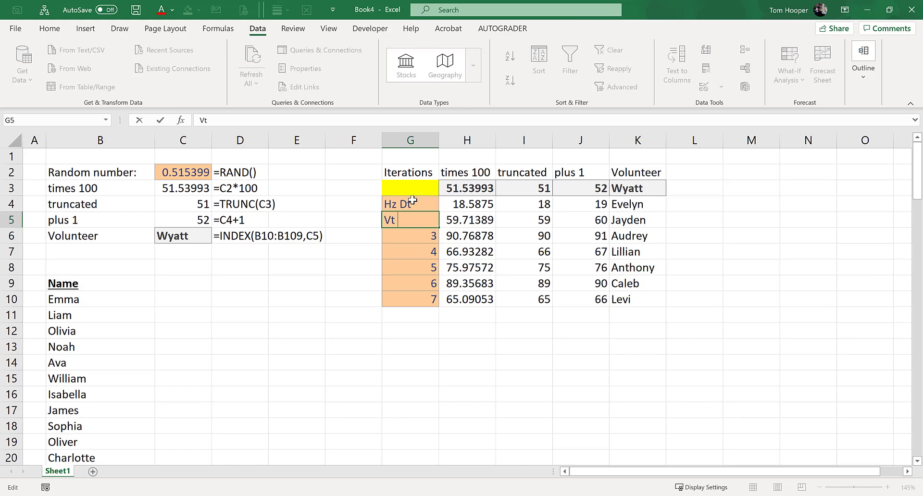
type("Dt")
key("Return")
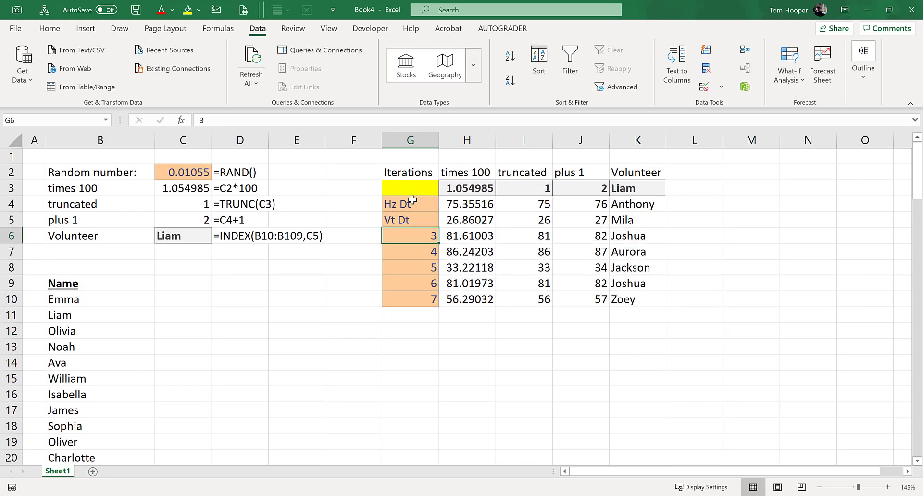
- Extend the number series from G6:G7 upward to replace the labels in G4:G5 with 1 and 2
left_click(412, 200)
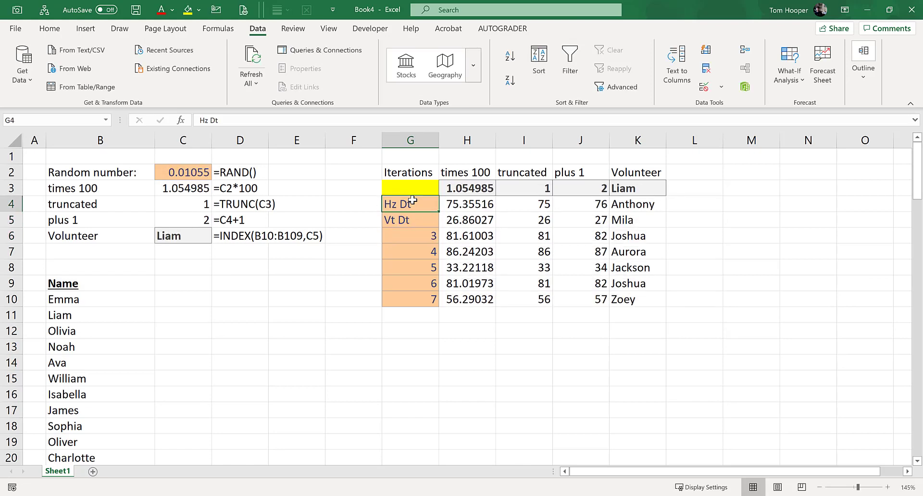
key("Down")
key("Down")
key("shift+Down")
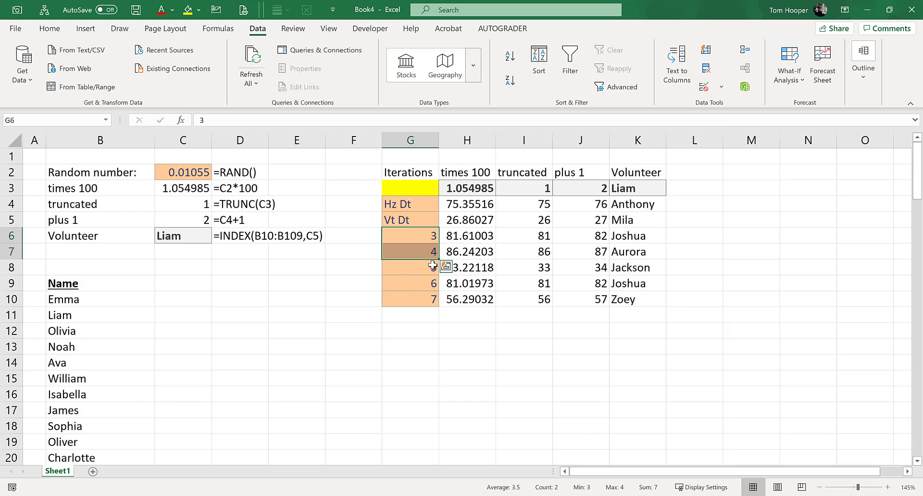
left_click_drag(438, 259, 436, 204)
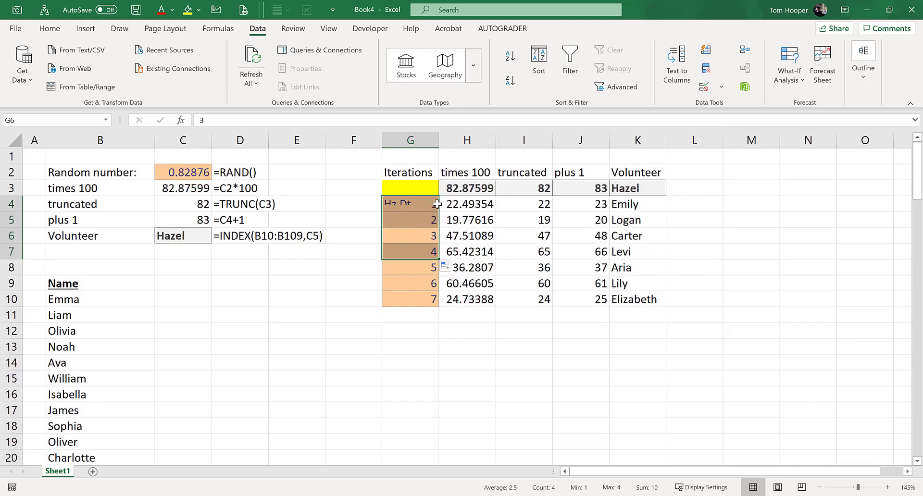
left_click(431, 202)
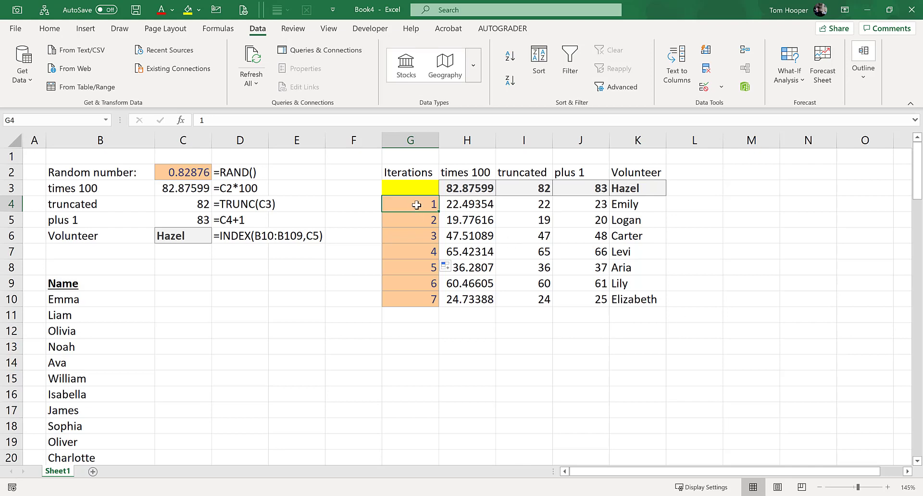
- Review the iteration numbers in G4:G10, the data table result in K10 and the volunteer lookup formula in C6
left_click_drag(413, 208, 422, 302)
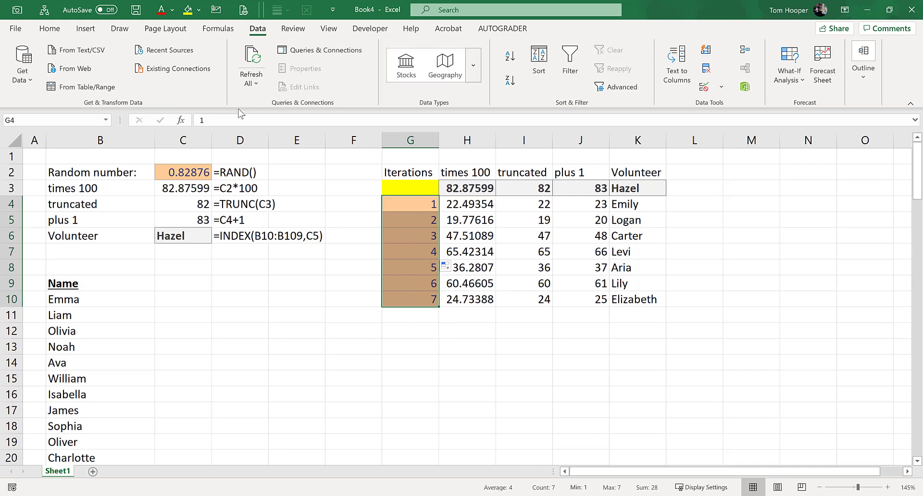
left_click(410, 346)
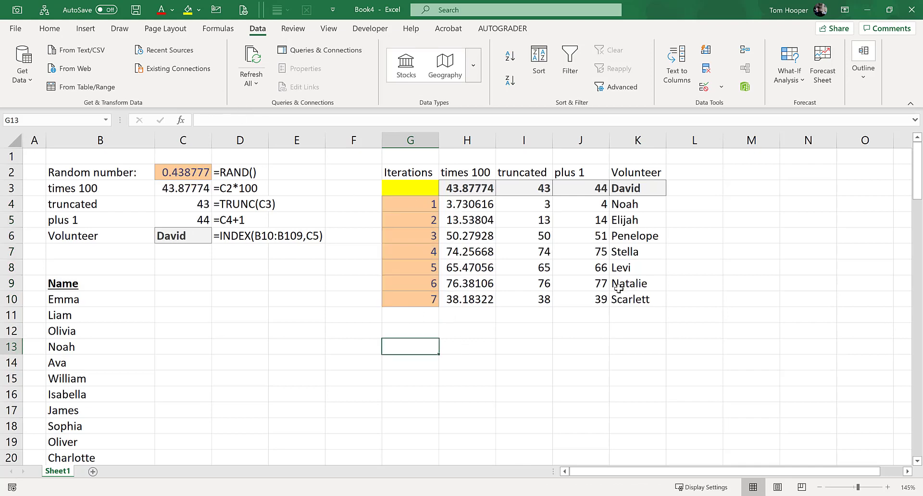
left_click(647, 301)
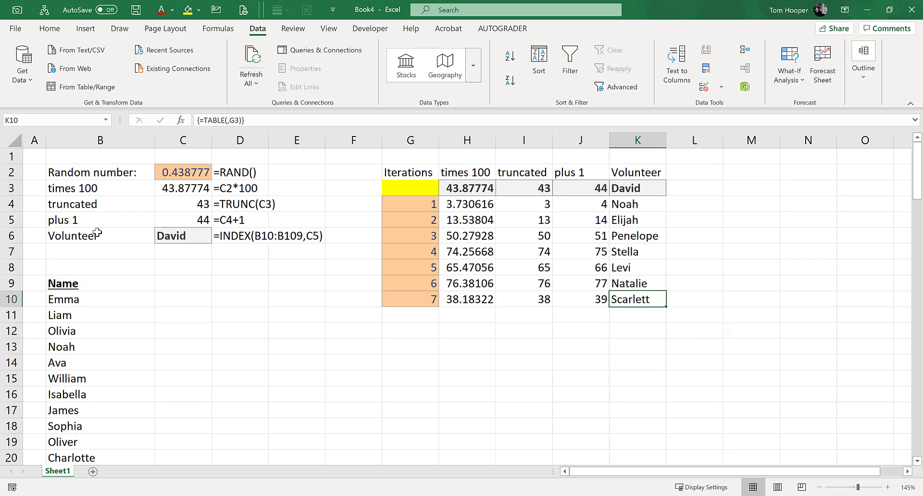
left_click(196, 237)
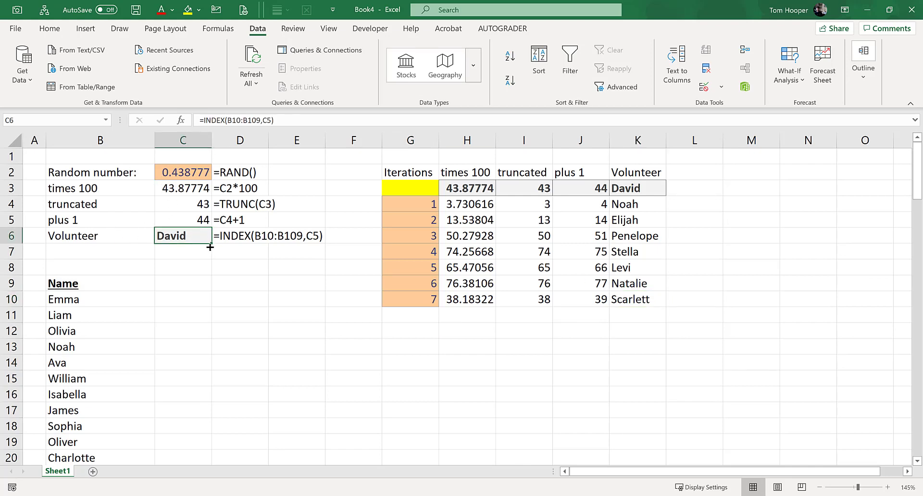